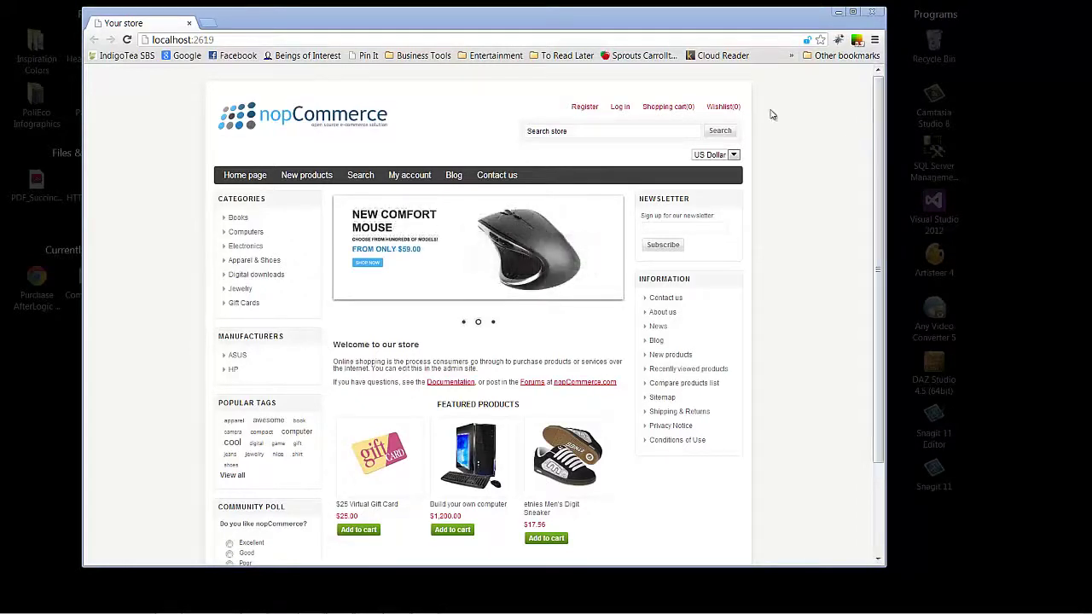
Sign in to the store with the administrator email and password
click(623, 108)
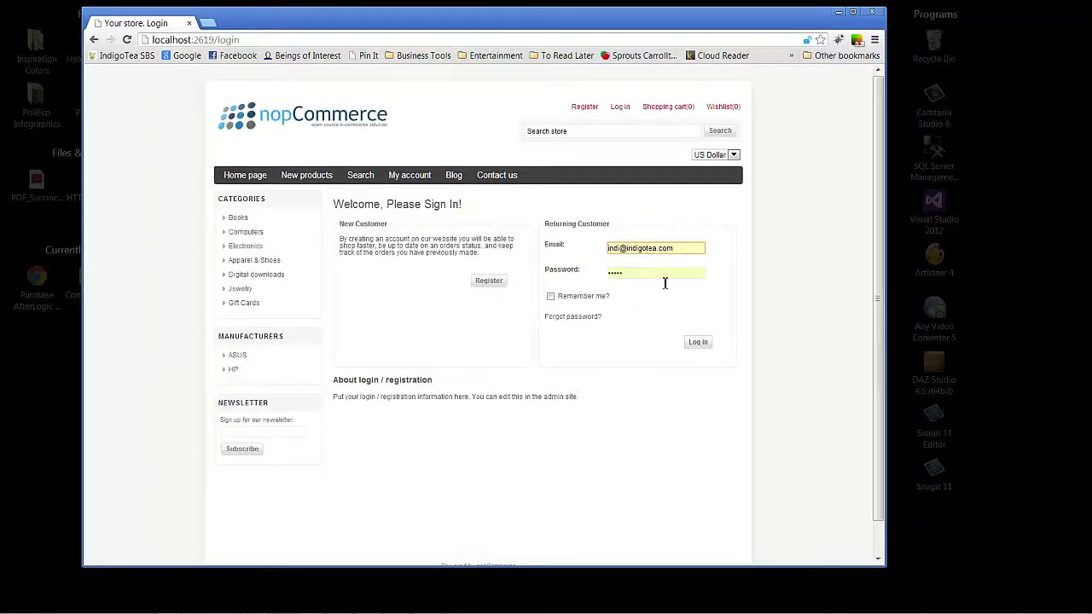
click(698, 344)
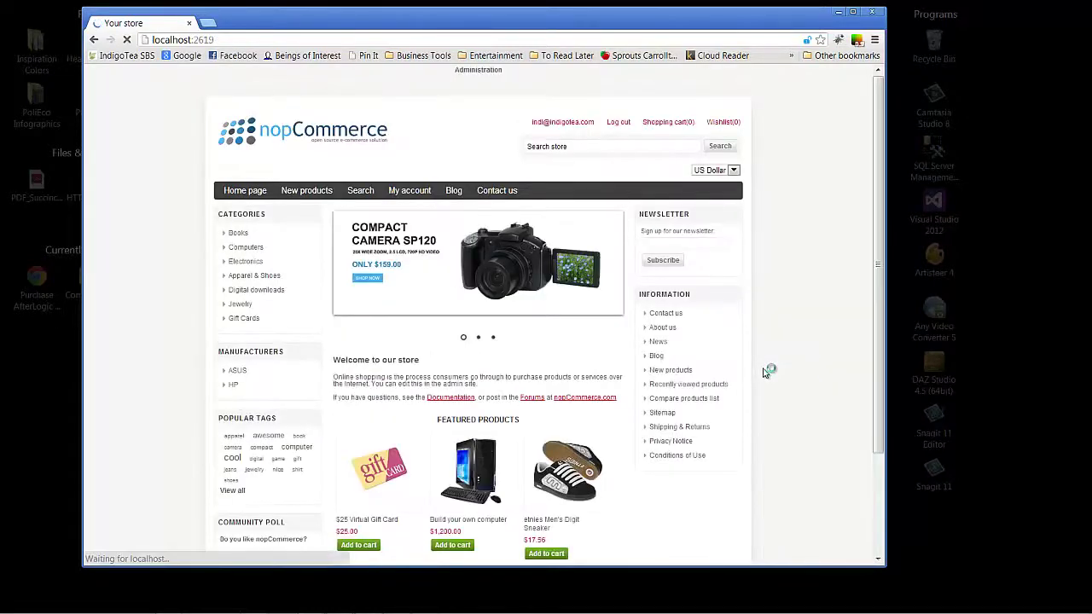
Go to the Administration area and wait for the admin Dashboard statistics to load
click(480, 72)
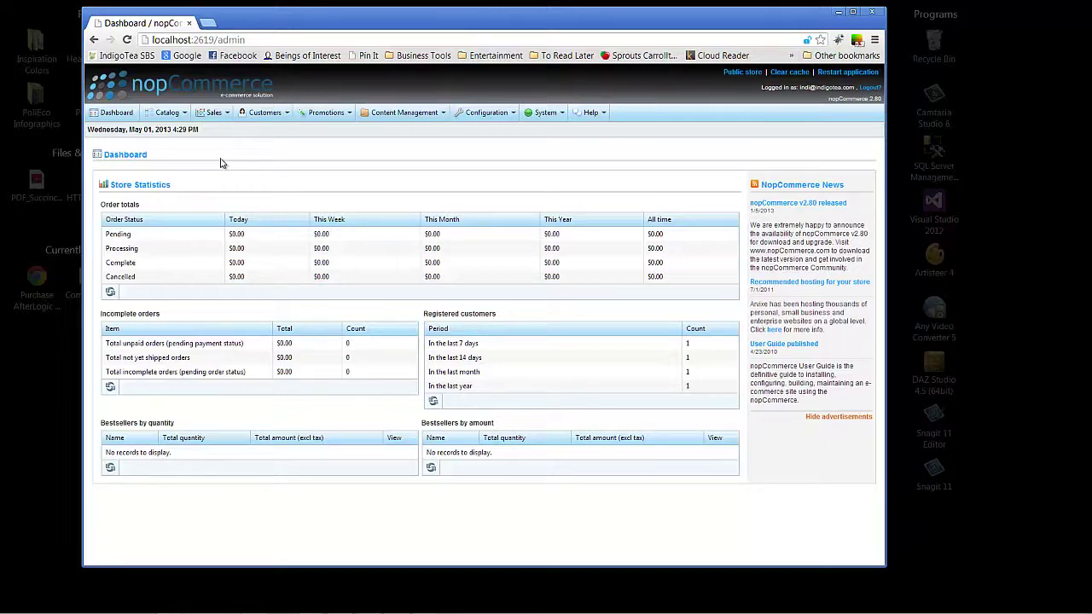
mouse_move(175, 120)
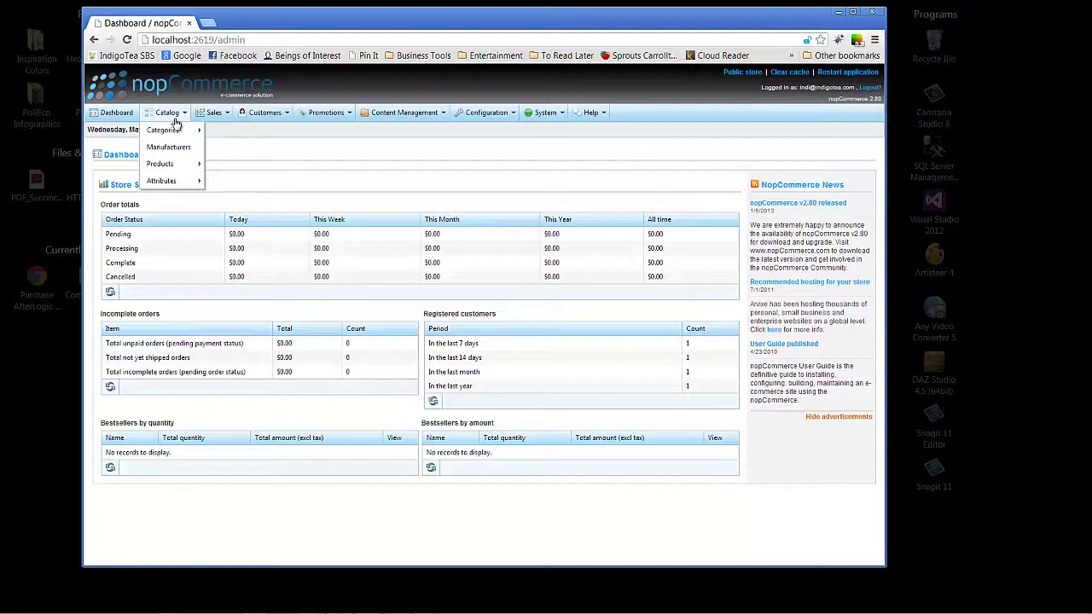
Open Catalog > Categories > List to show the store's 18 categories
mouse_move(165, 167)
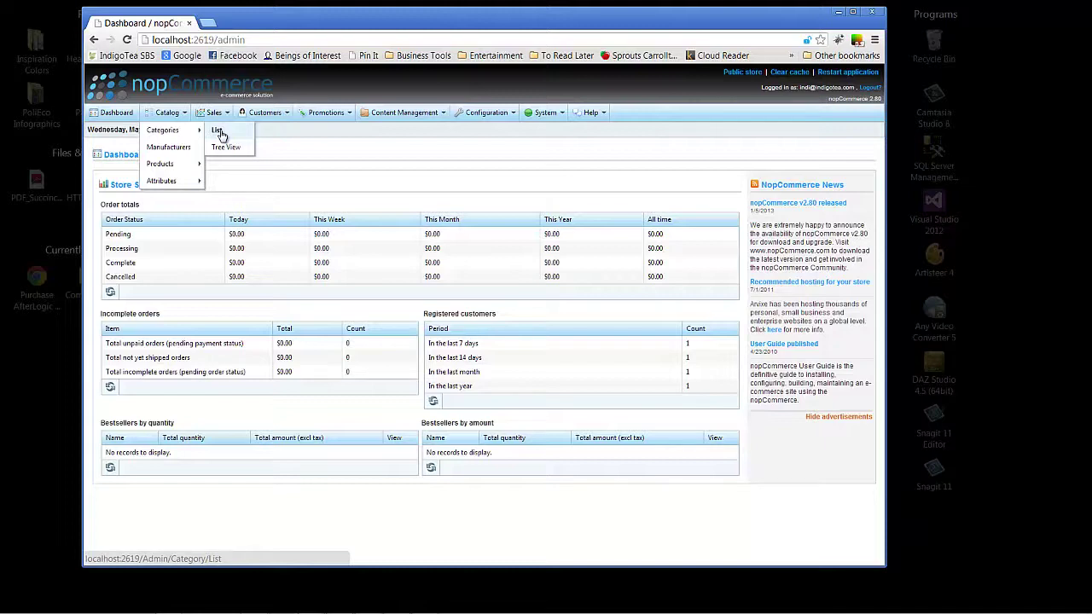
click(218, 131)
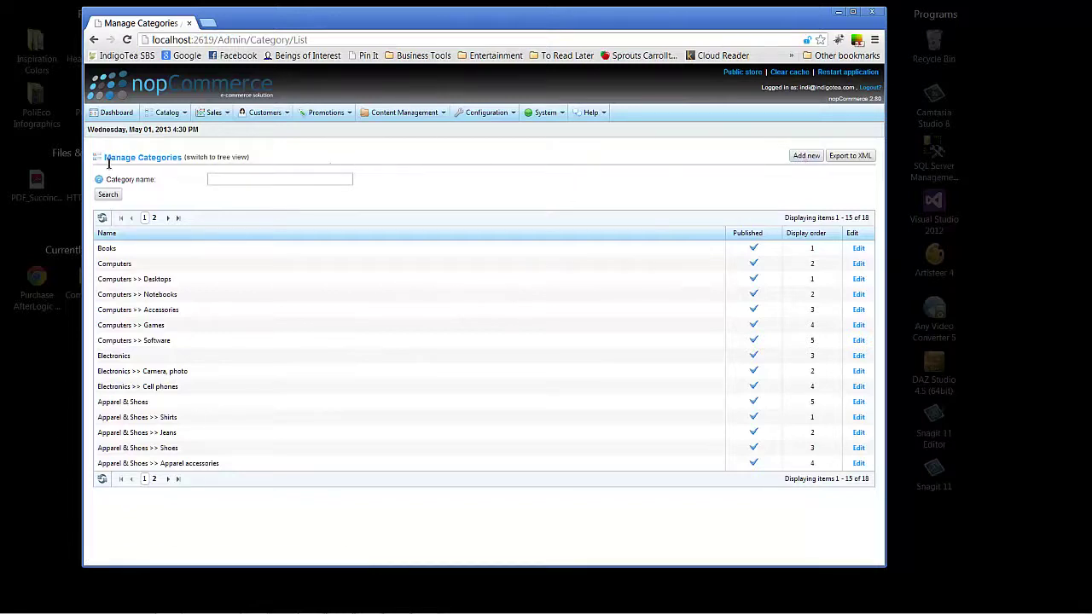
Add a category named Hats, described 'Greats hats for everyone!', using the Products in Grid or Lines template
click(805, 159)
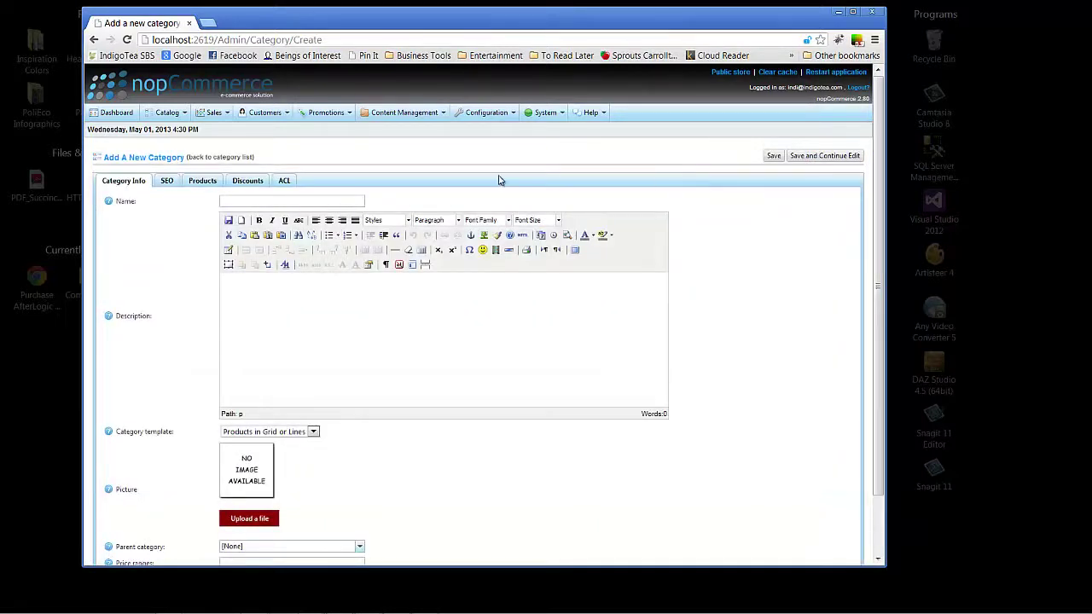
click(293, 201)
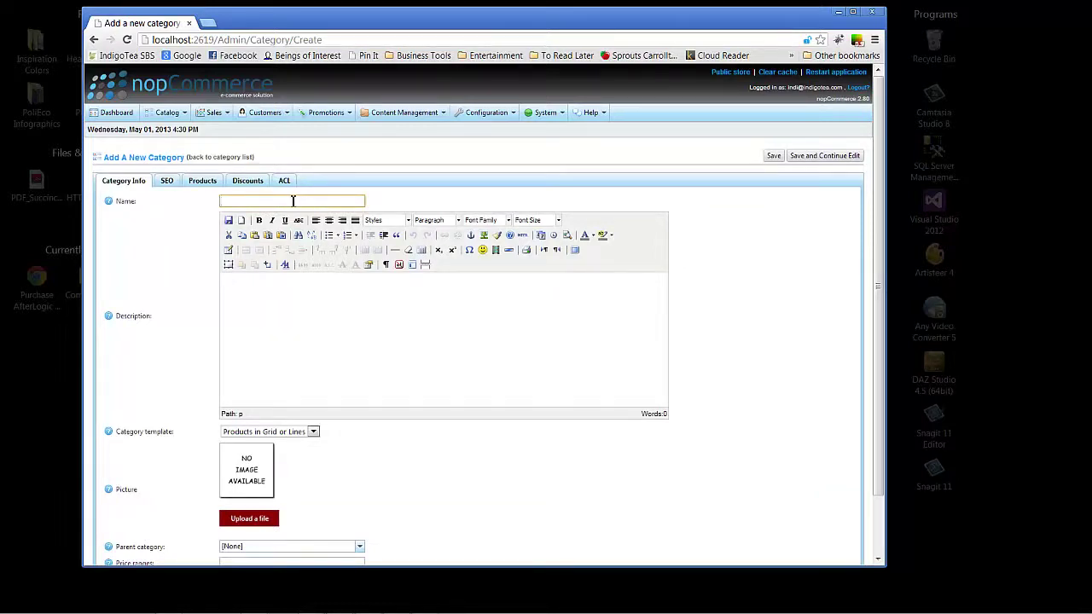
text(Hats)
click(281, 303)
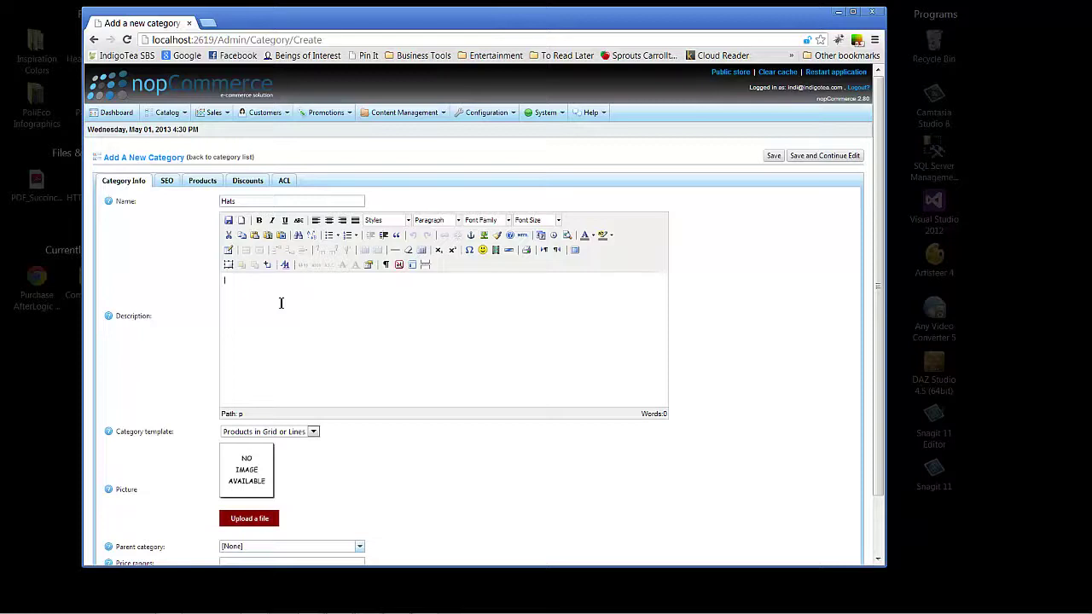
text(Greats hats for everyone!)
drag(877, 359, 878, 398)
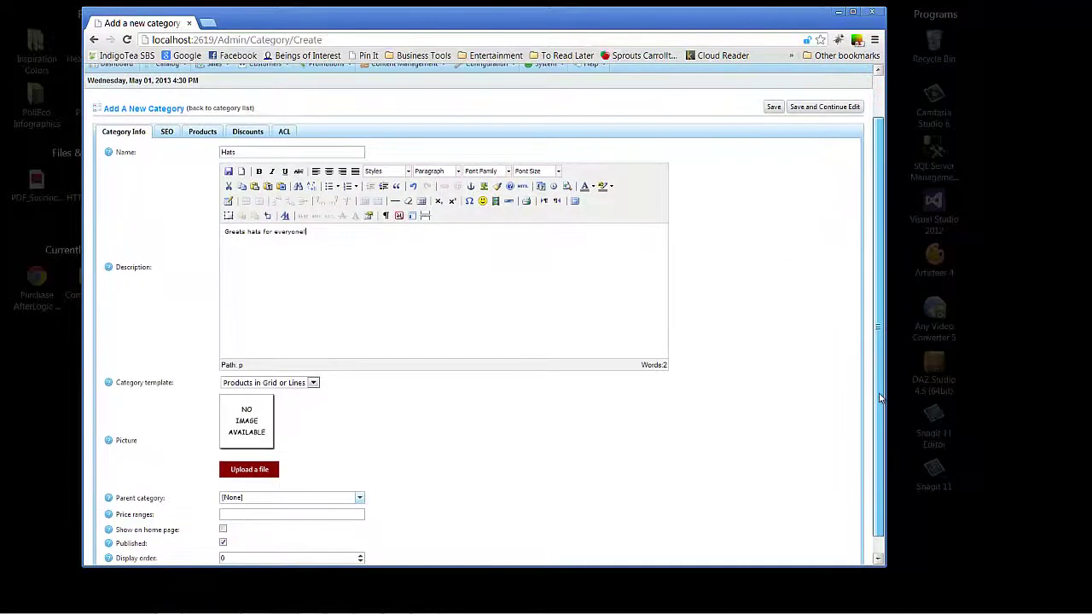
click(314, 384)
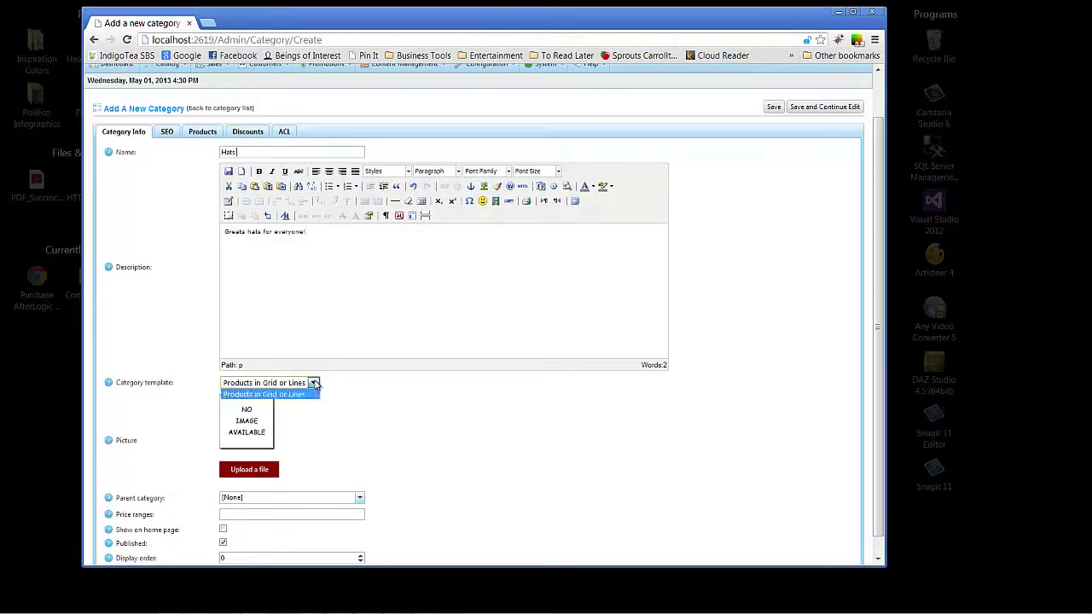
click(313, 393)
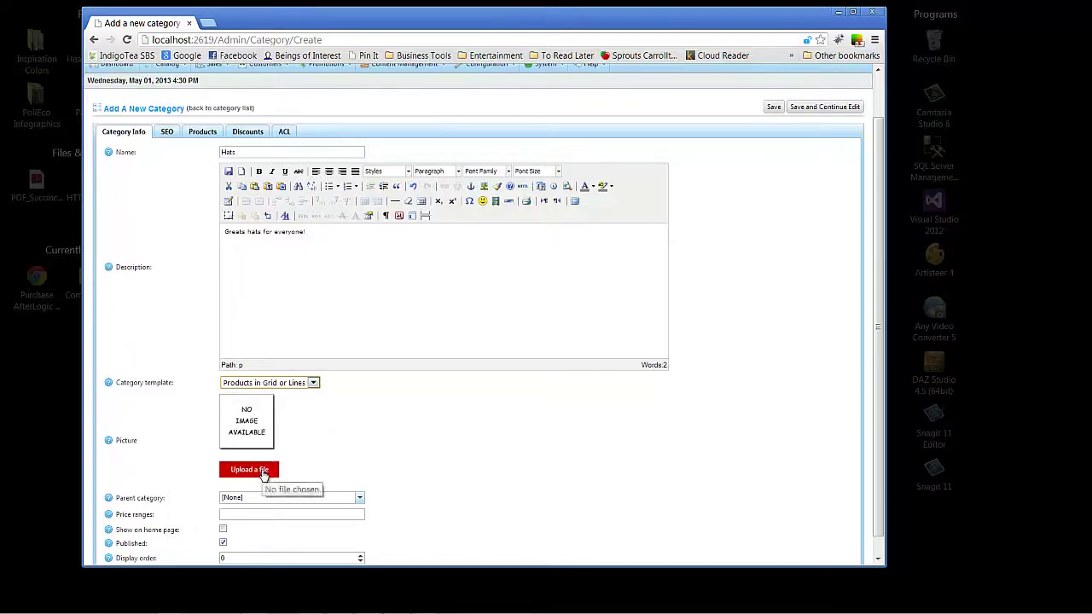
Upload the 429301 photo from the Pictures library as the Hats category picture
click(264, 475)
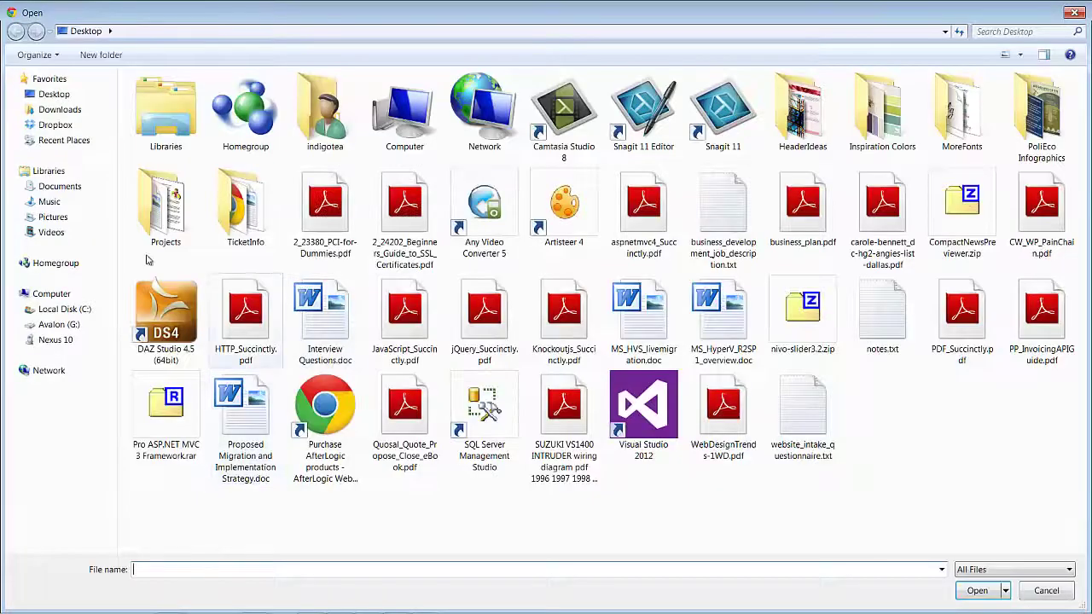
click(48, 218)
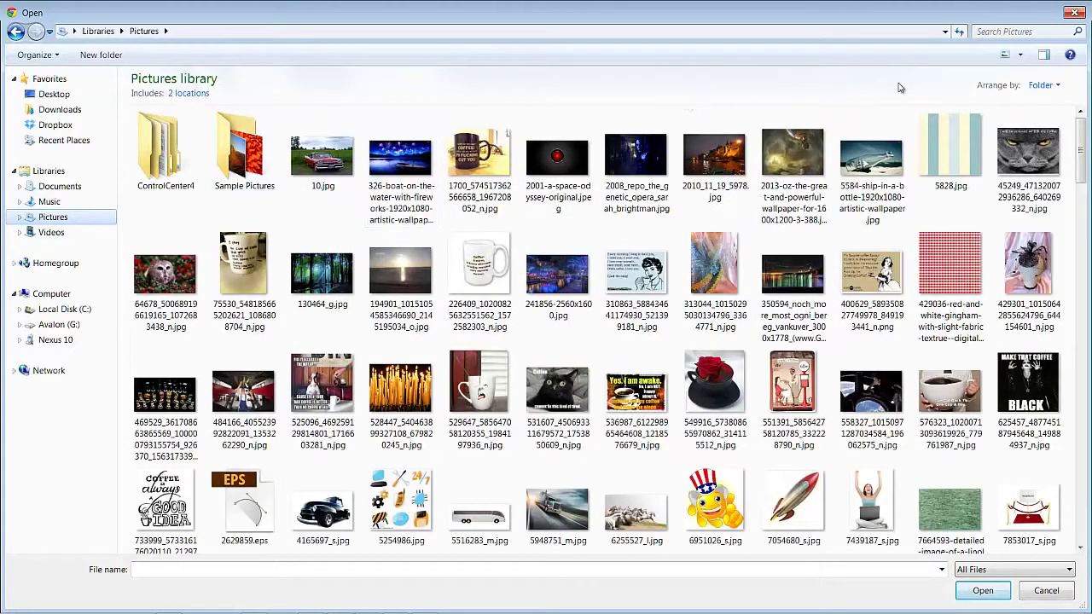
click(1029, 269)
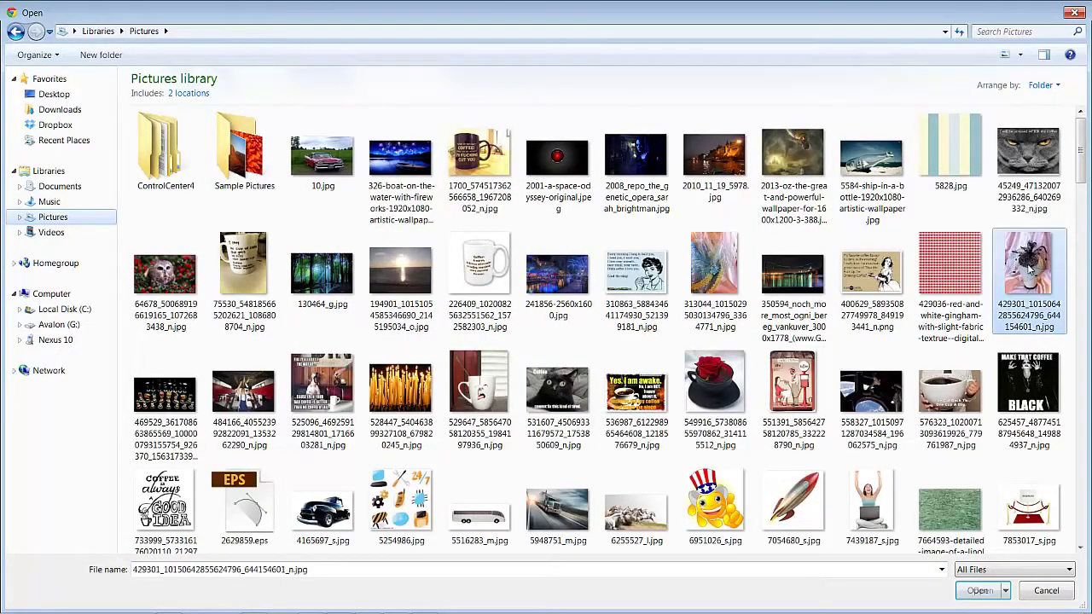
click(980, 591)
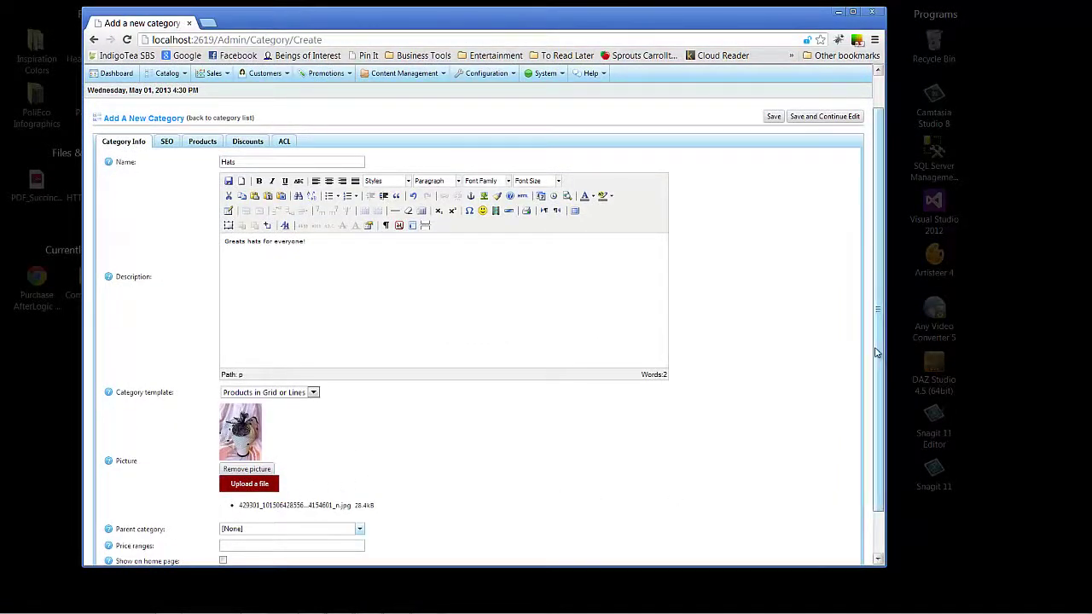
Save the Hats category with Save and Continue Edit
scroll(806, 430, down, 1)
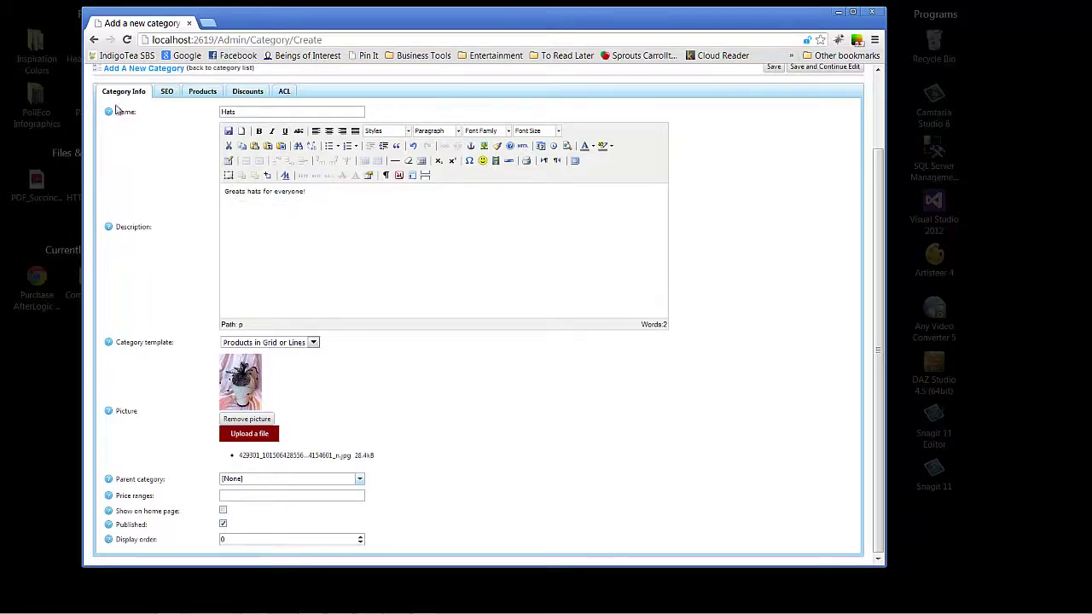
drag(880, 258, 883, 179)
click(836, 159)
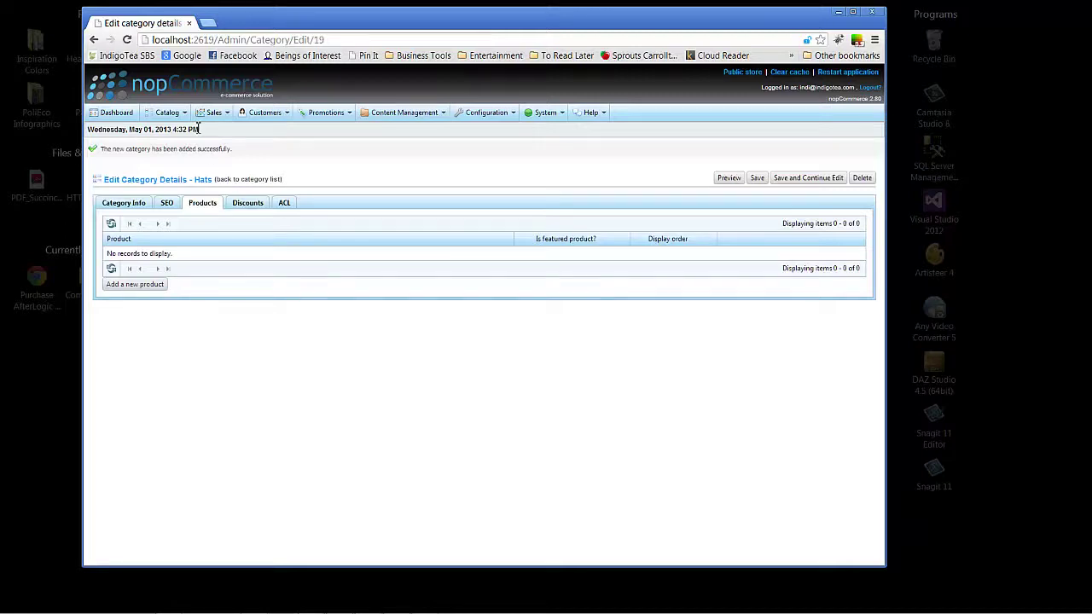
Open Catalog > Products > Manage Products to list all 51 products
mouse_move(171, 119)
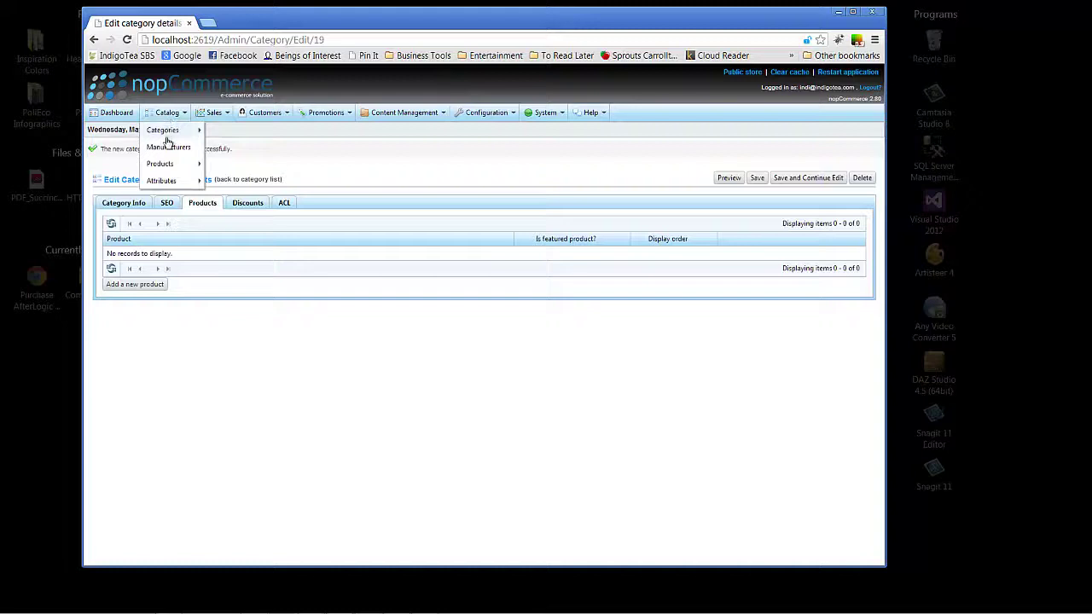
mouse_move(162, 167)
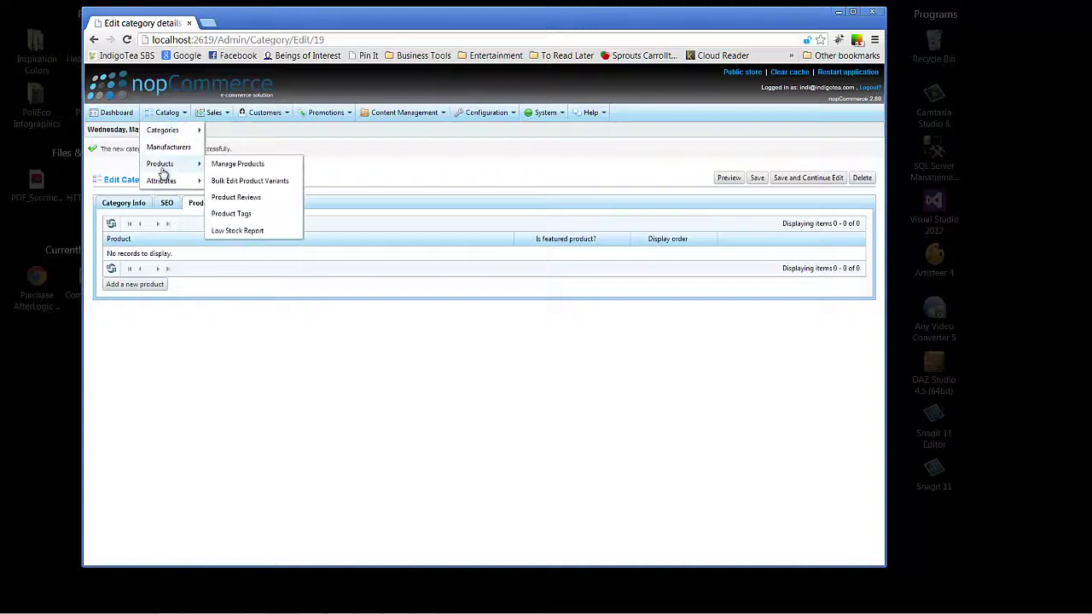
click(236, 166)
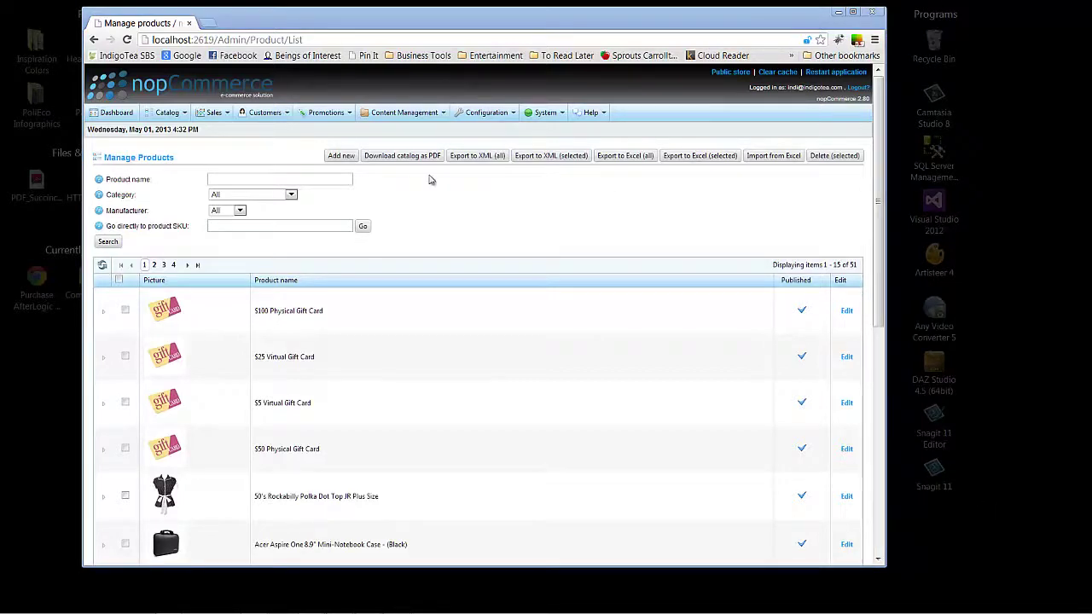
Start a new product named My Great Hat with short description 'A great hat for everyone'
click(340, 156)
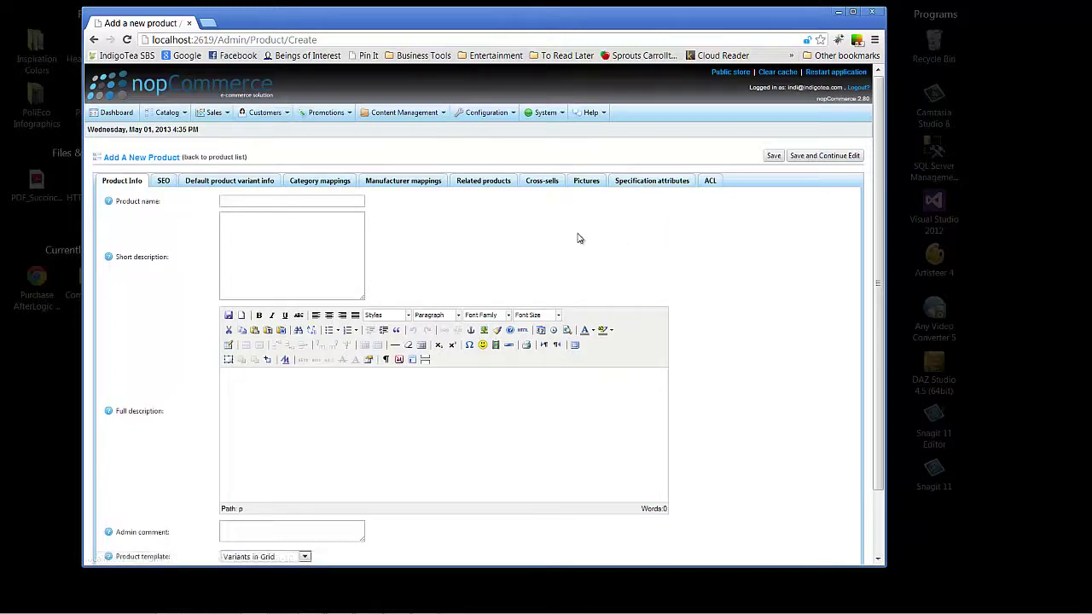
click(292, 201)
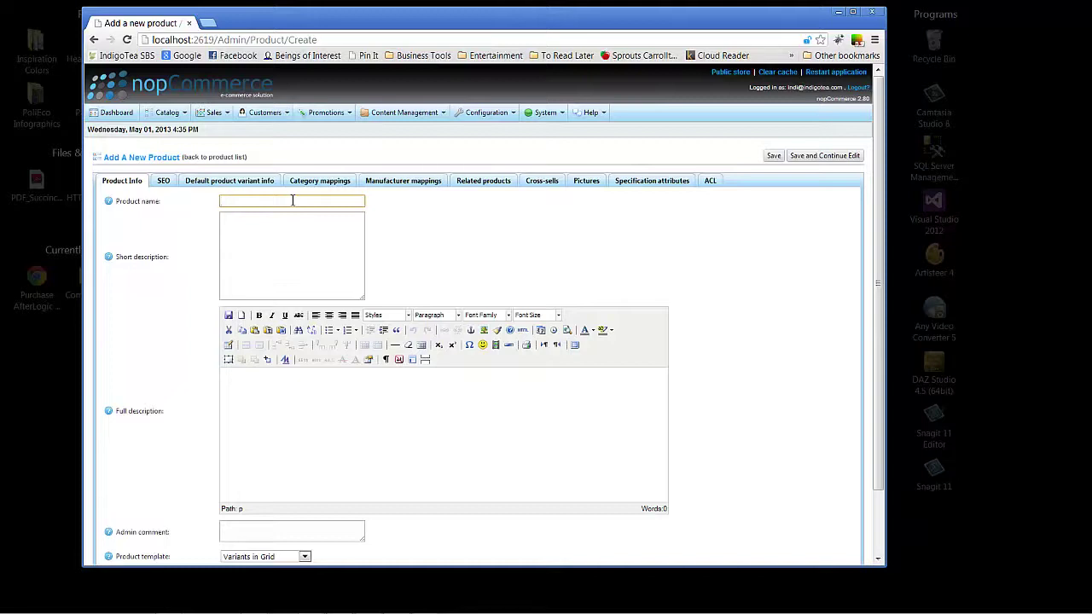
text(My Great Hat)
key(Tab)
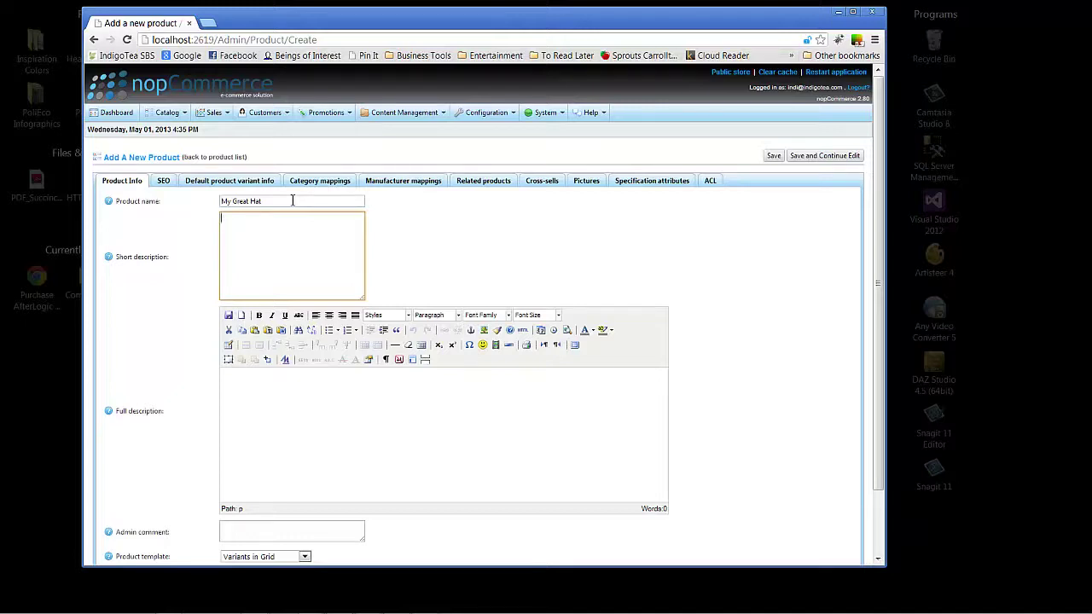
text(Ag)
key(BackSpace)
text(great hat for everyone)
Enter 'Full hat description' as the product's full description
click(250, 404)
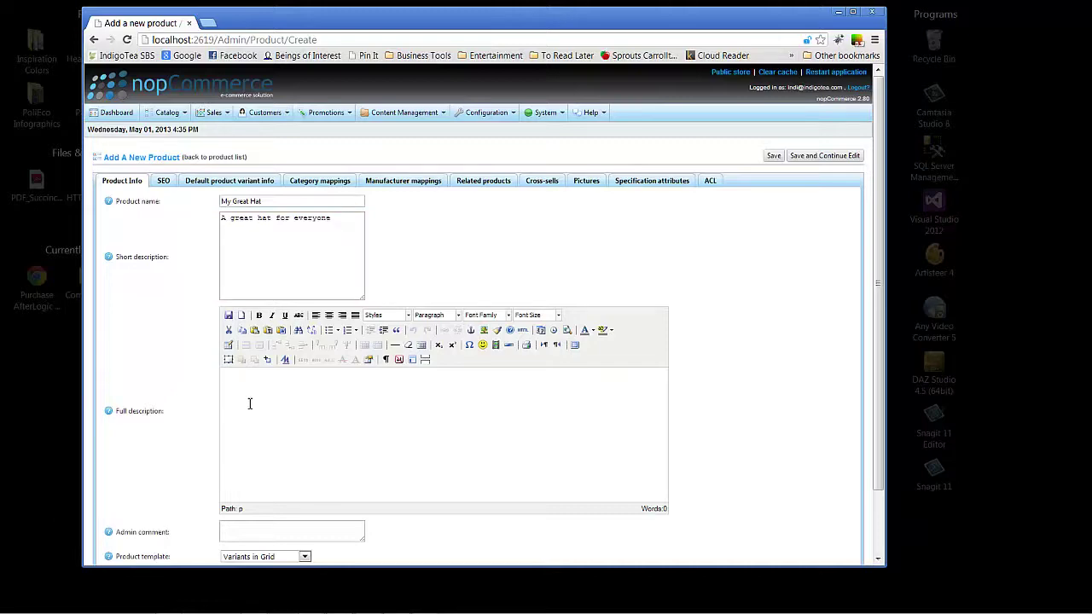
text(Full hat description)
drag(880, 294, 824, 373)
click(295, 457)
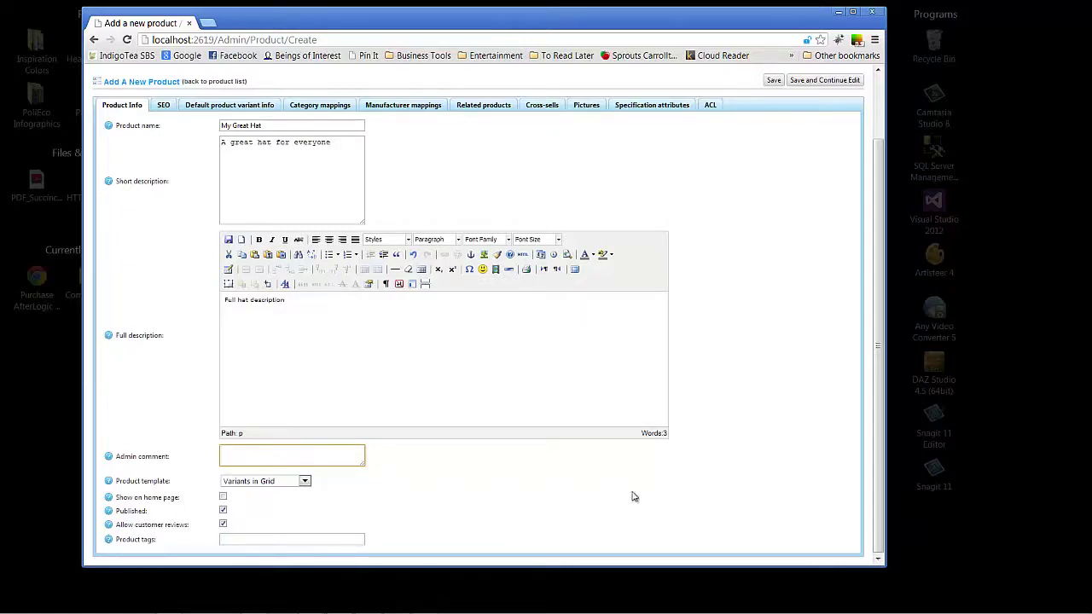
drag(878, 424, 873, 227)
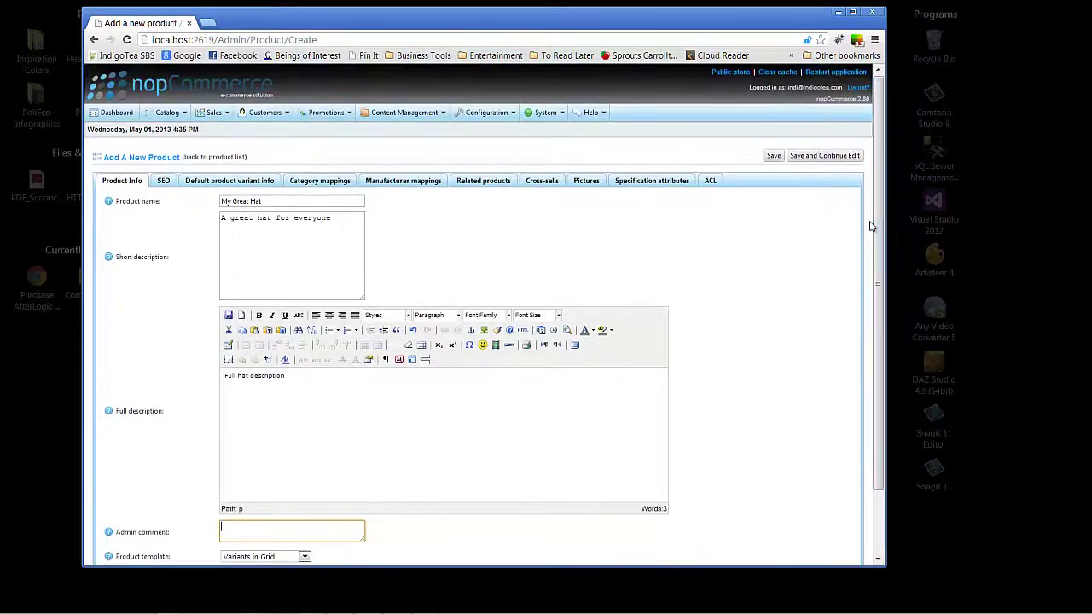
Save My Great Hat, preview it in the store, then close the preview
click(827, 158)
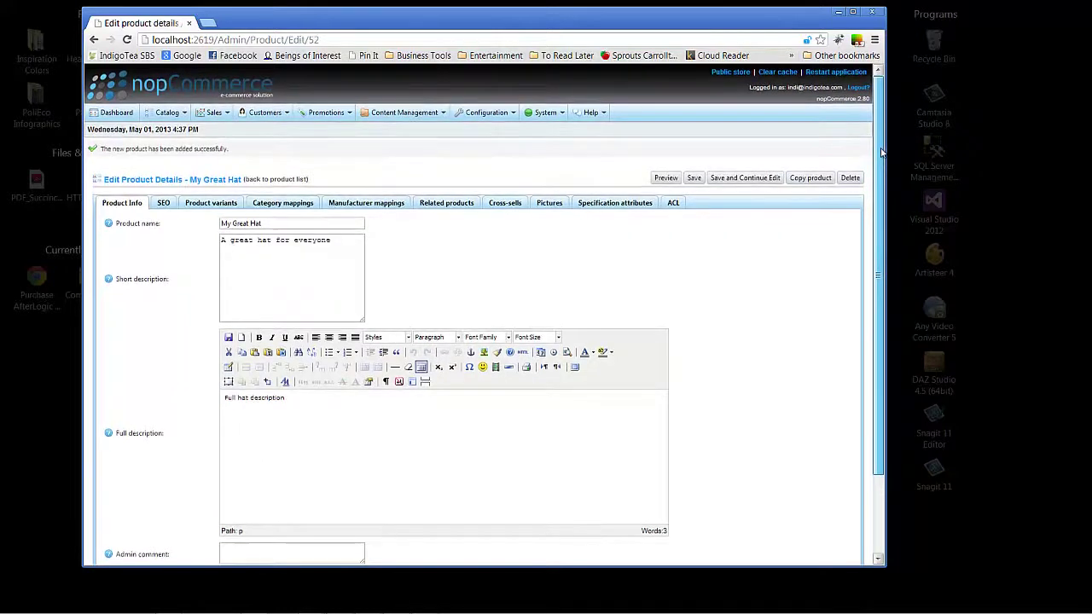
click(666, 178)
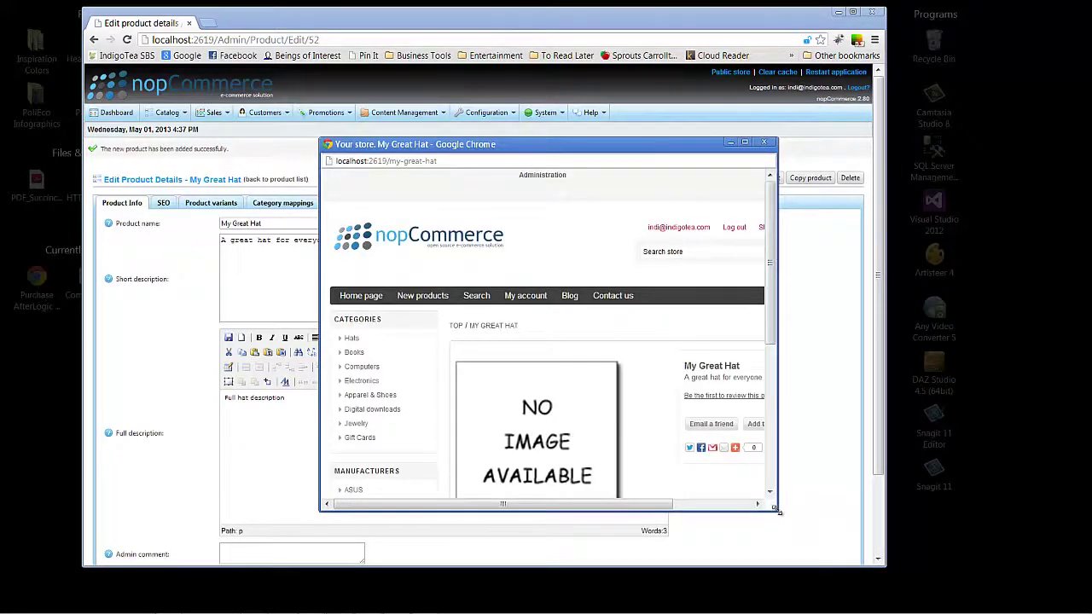
drag(777, 510, 865, 569)
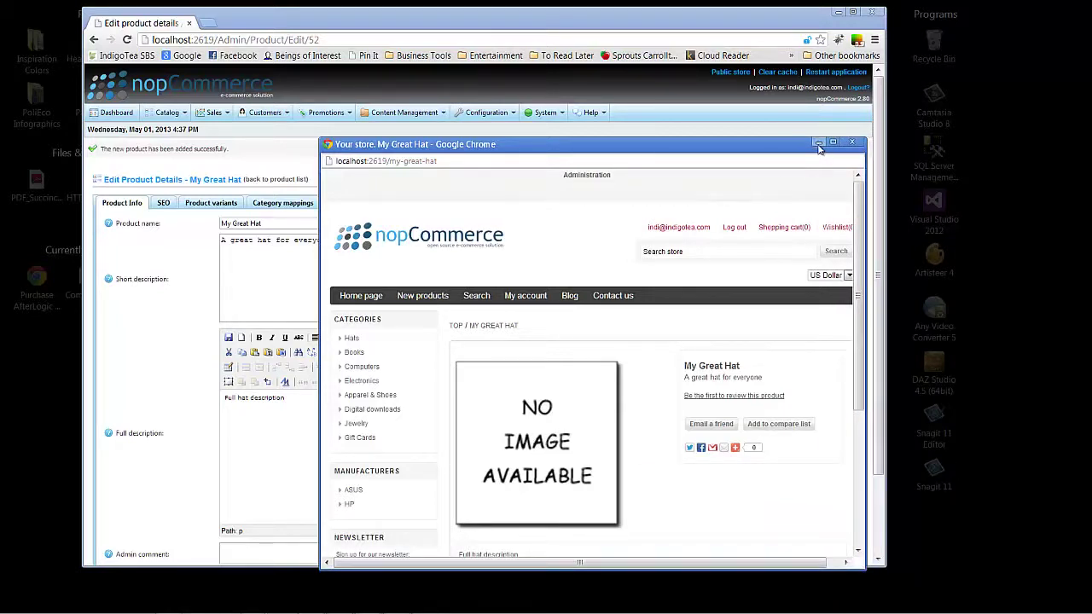
click(850, 143)
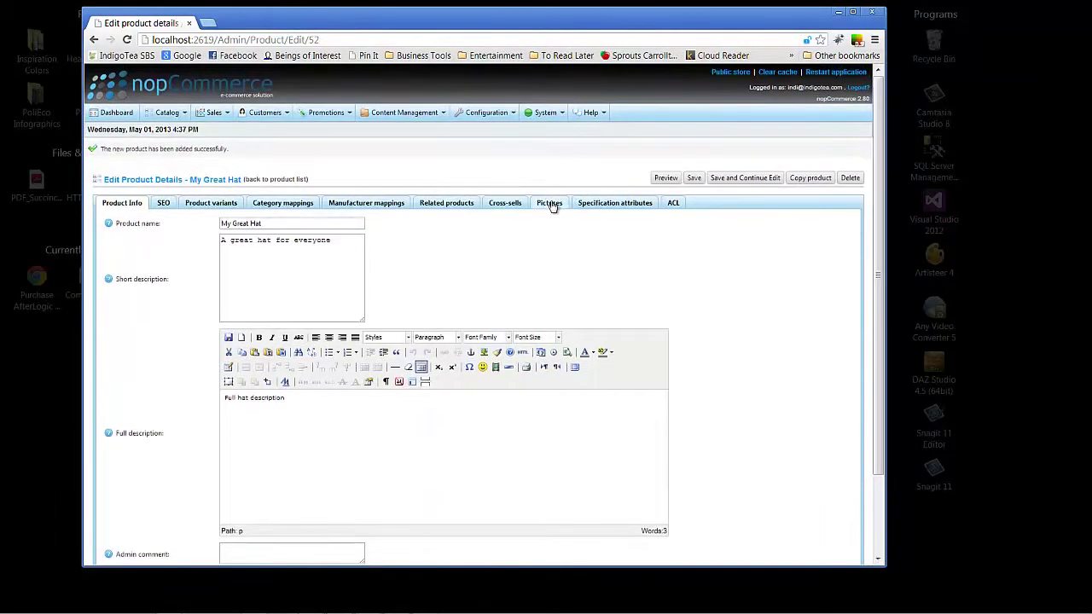
Upload the hat photo and add it as a product picture with display order 0
click(549, 202)
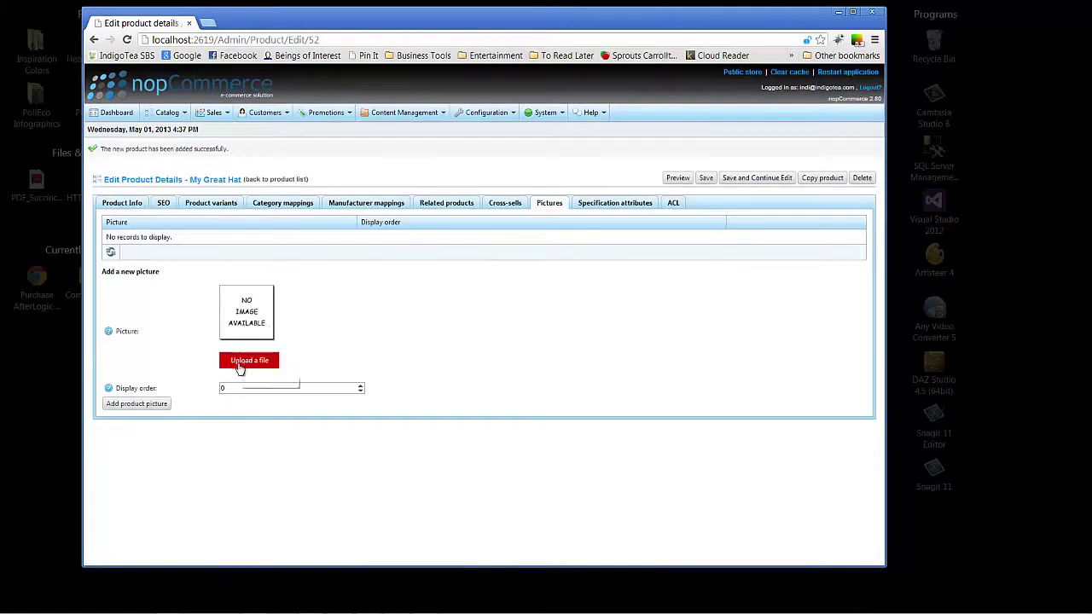
click(243, 360)
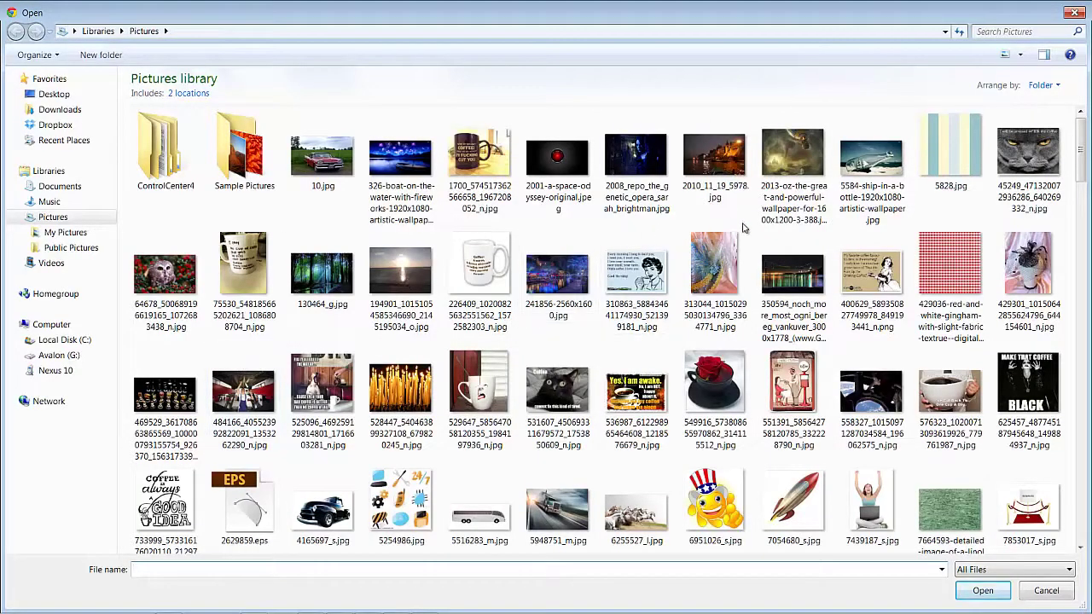
click(1042, 274)
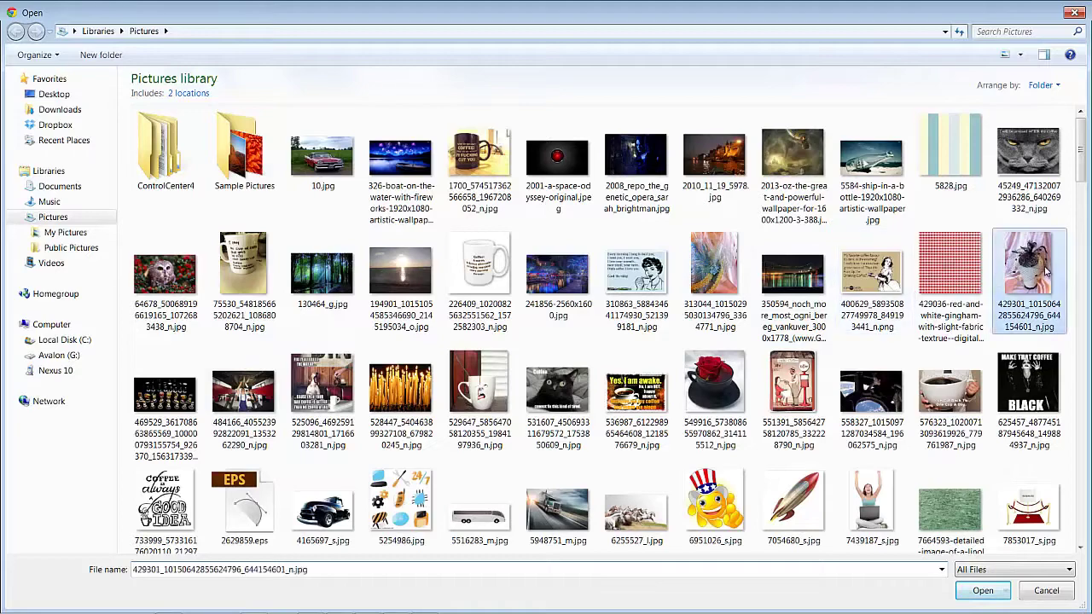
click(977, 591)
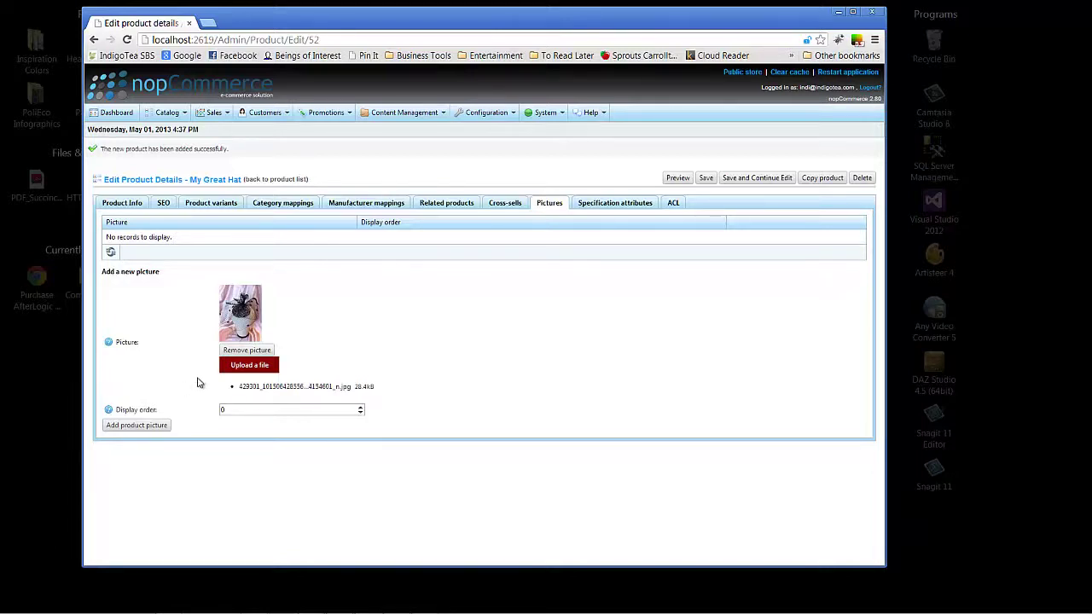
click(234, 410)
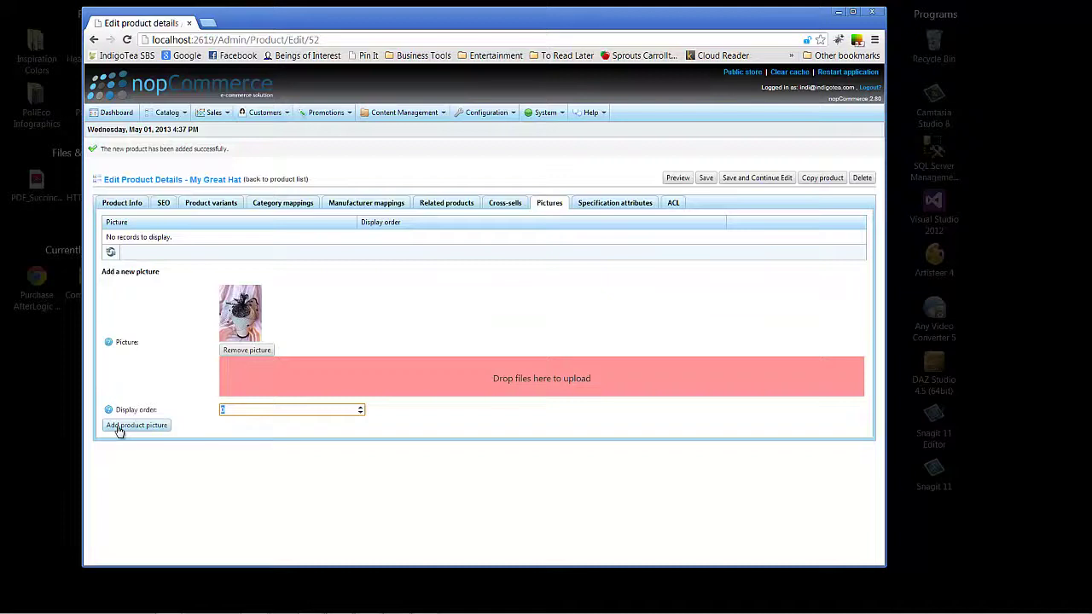
click(118, 427)
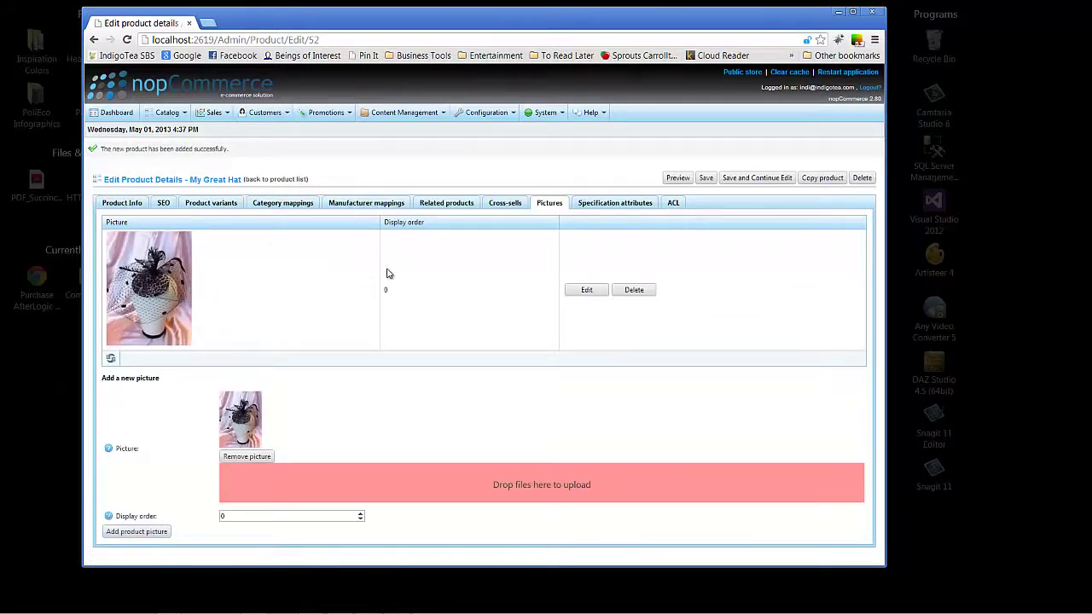
Preview My Great Hat in the store, widening the window to view its photo and $0.00 price
click(677, 179)
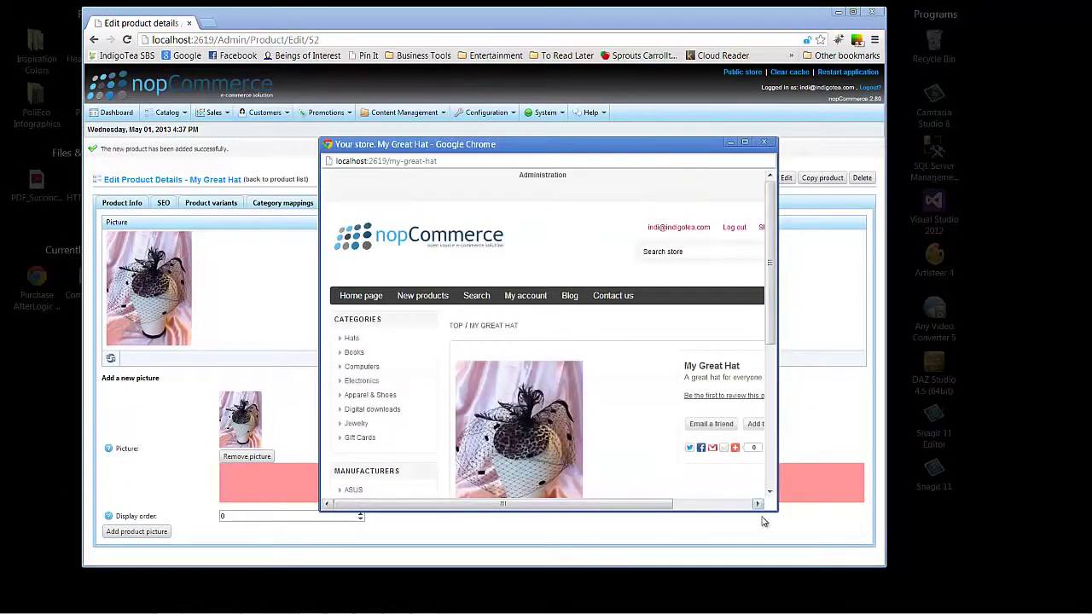
drag(777, 510, 893, 511)
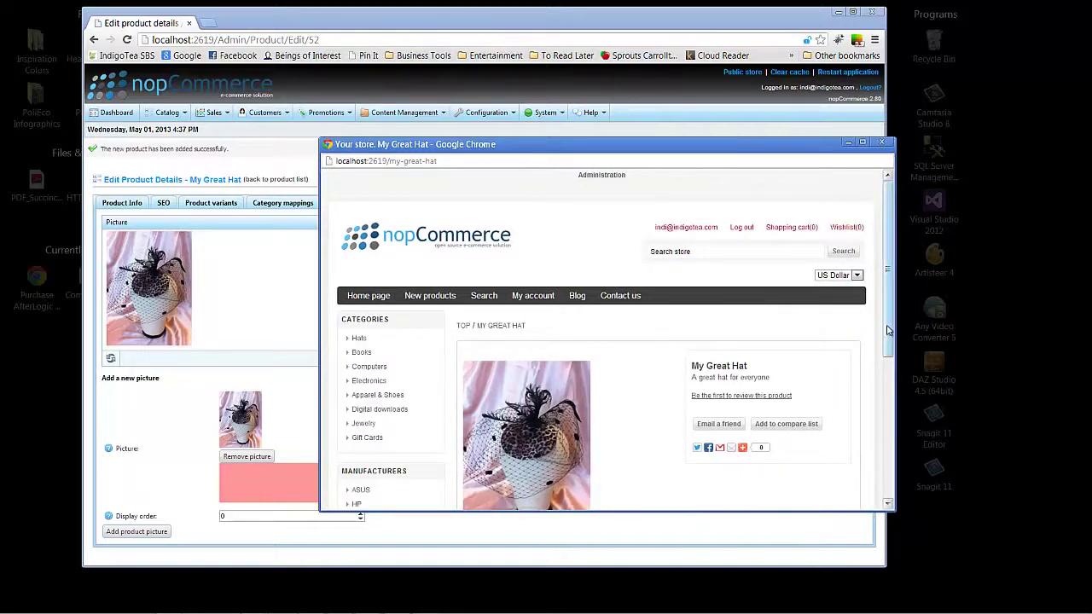
scroll(887, 384, down, 3)
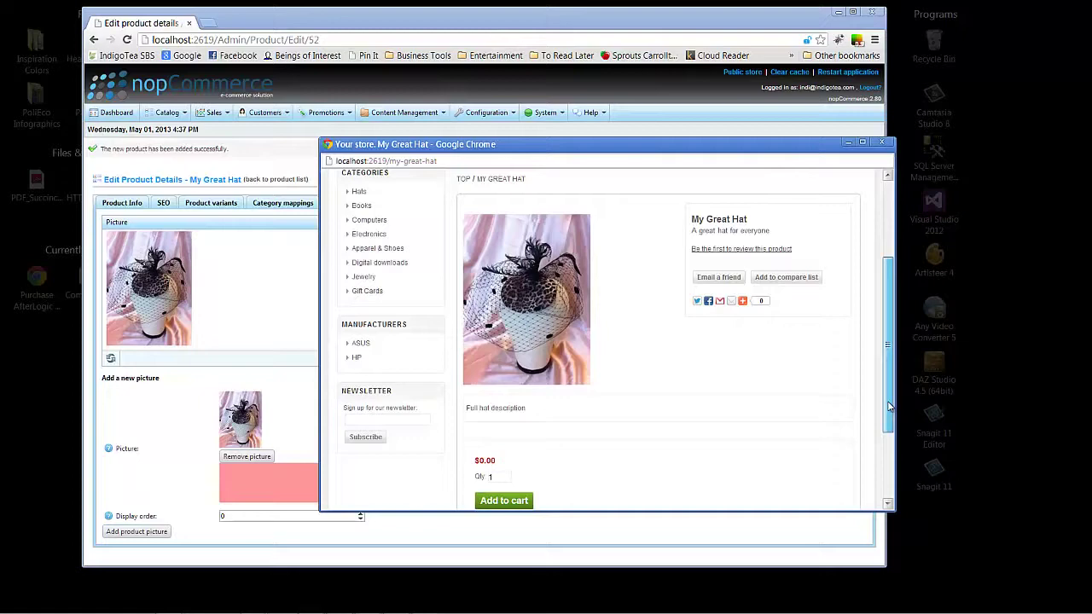
scroll(889, 407, down, 1)
scroll(682, 432, up, 3)
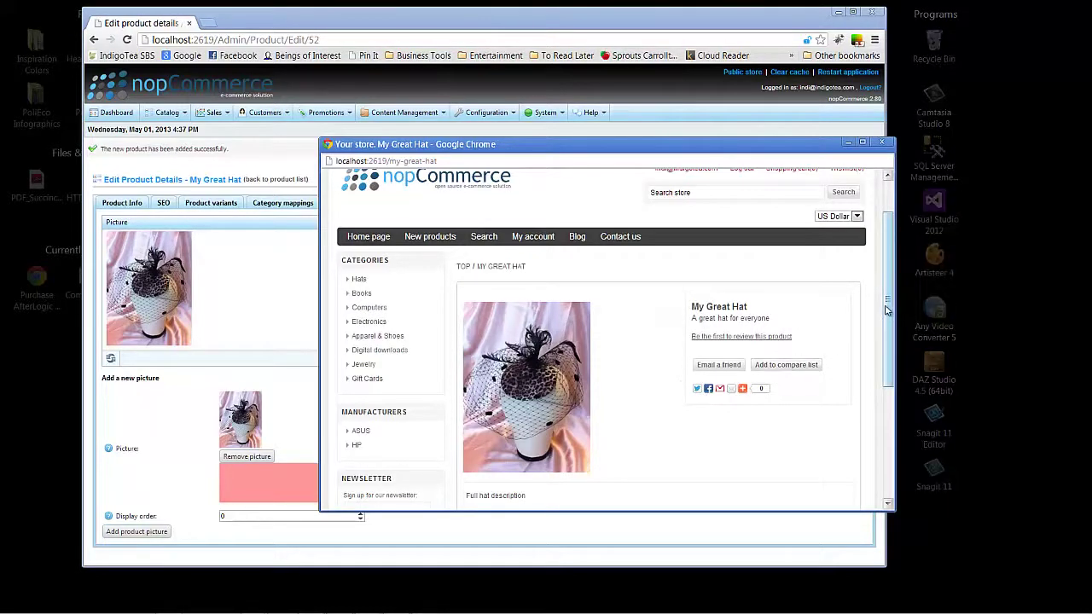
scroll(886, 310, down, 3)
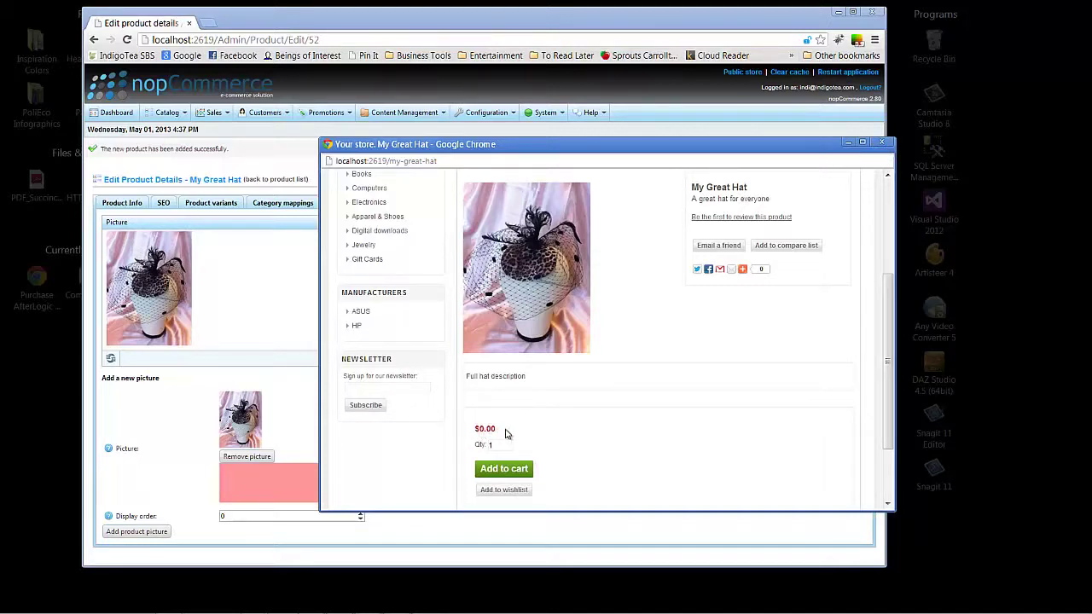
Close the store preview and move from the Product Info tab to the Product variants list
click(883, 144)
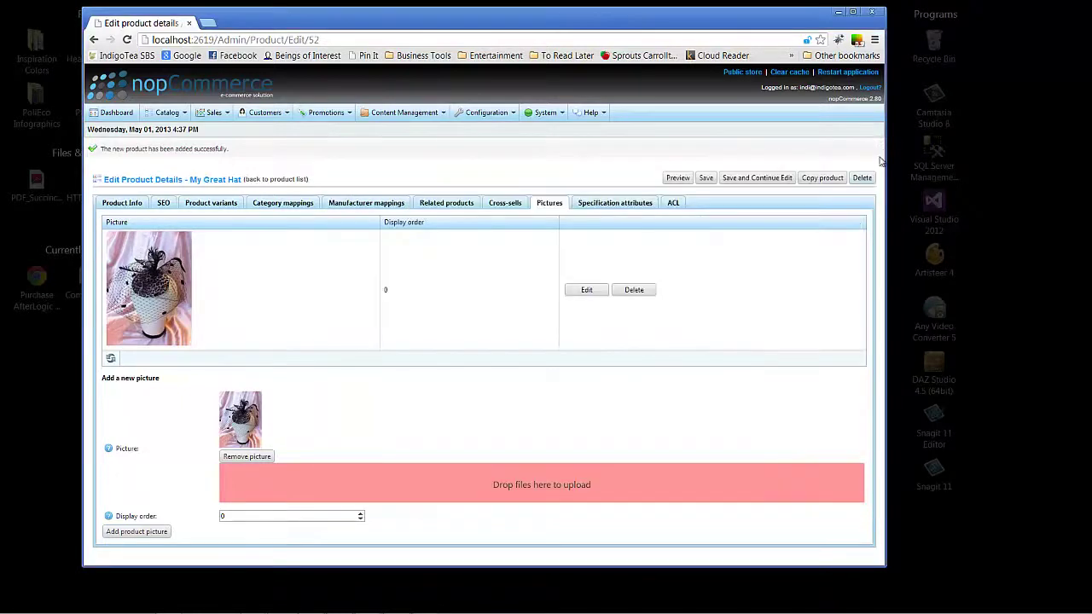
click(113, 206)
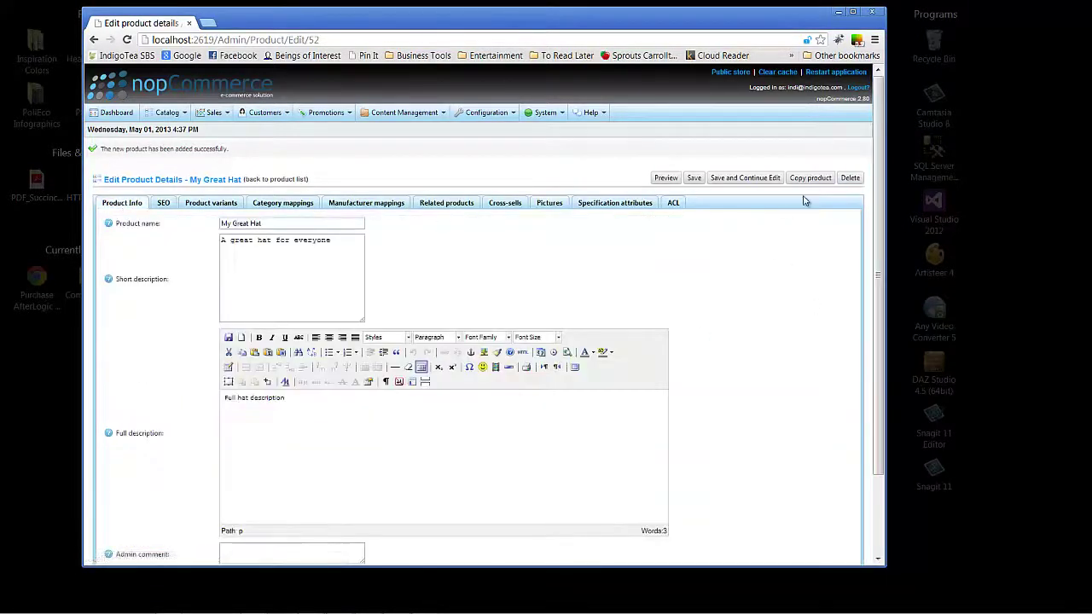
drag(877, 204, 878, 314)
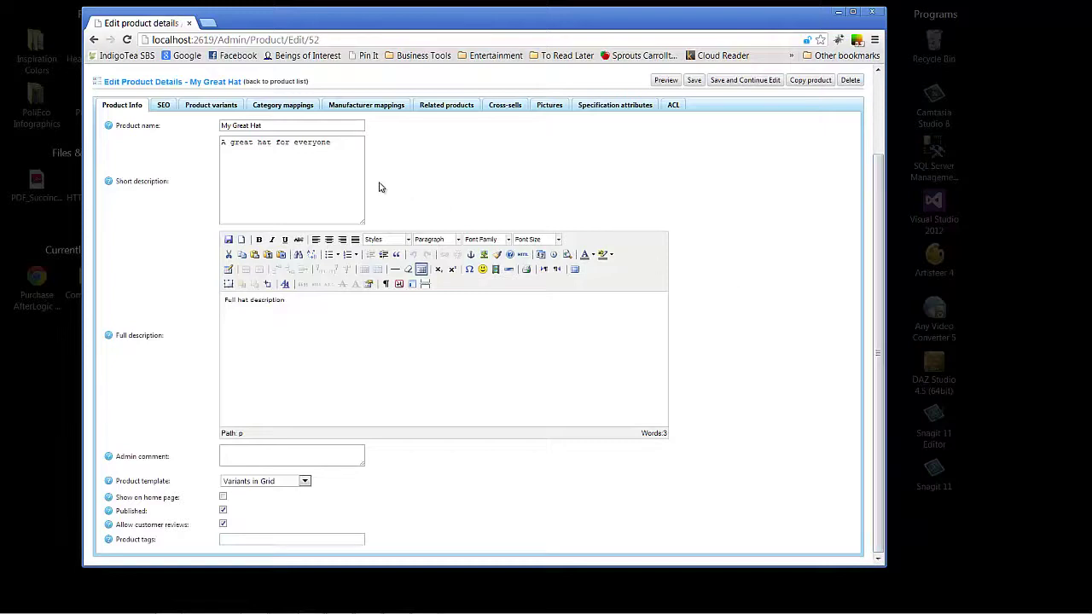
click(195, 109)
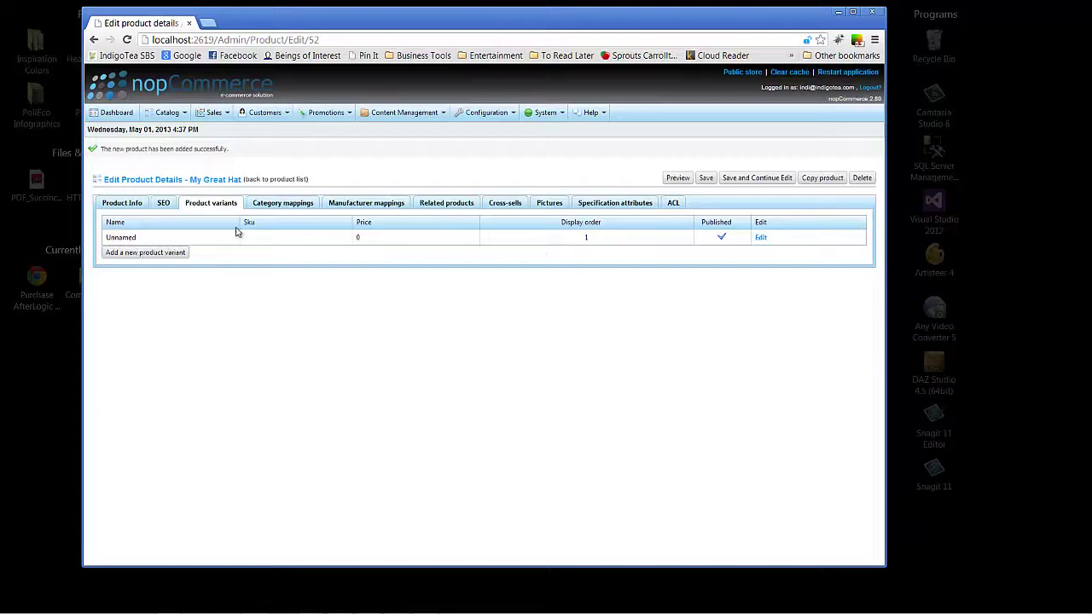
Edit the unnamed variant and enter the name Leopard Print Hat
click(760, 239)
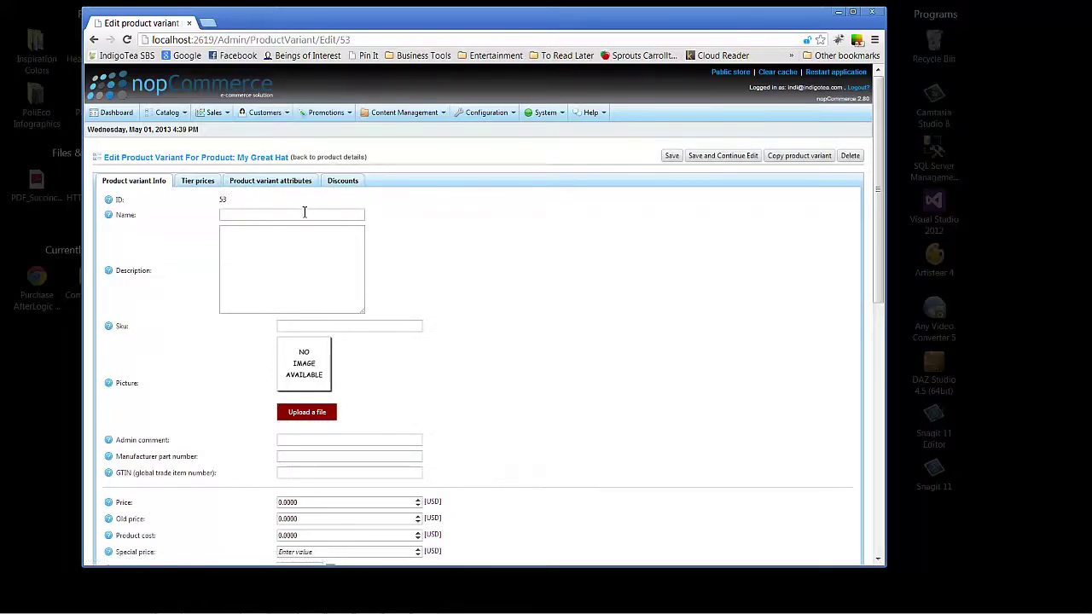
click(301, 214)
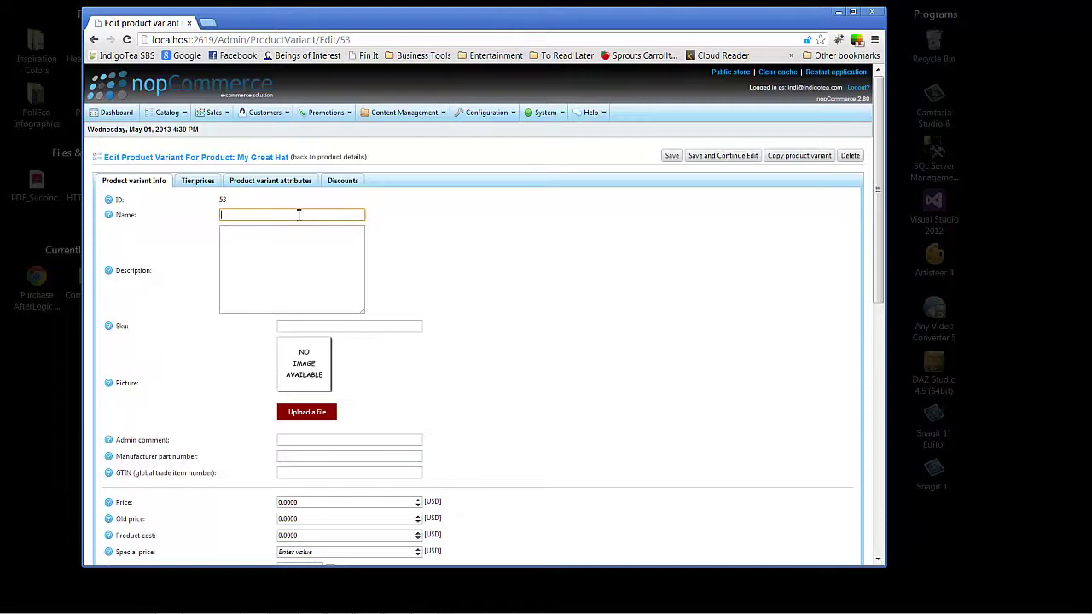
text(Lea)
text(opard Print Hat)
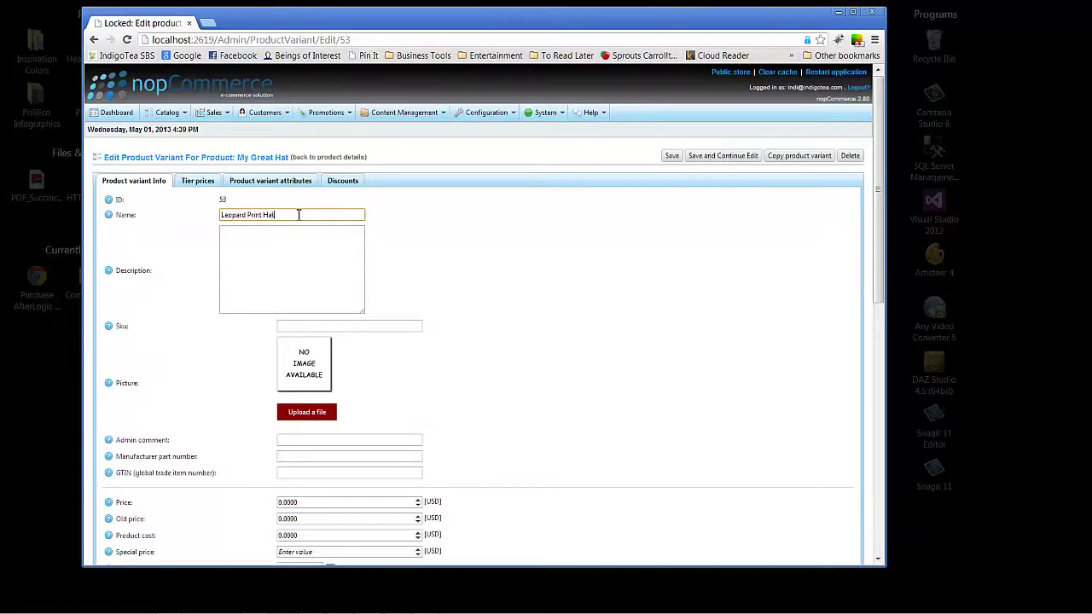
click(309, 244)
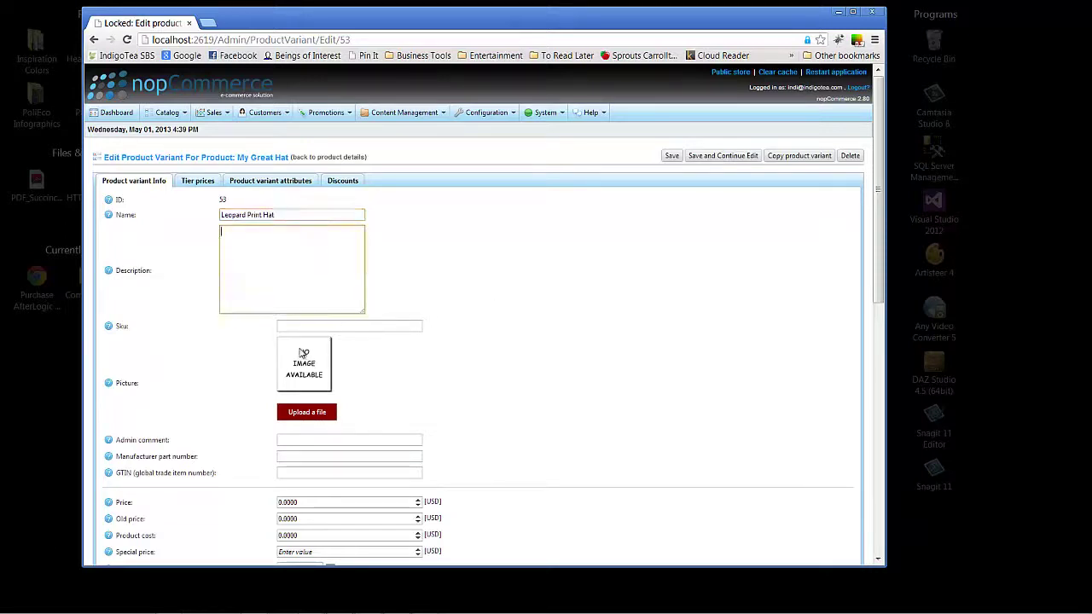
Upload the hat JPG as the variant's picture
click(306, 413)
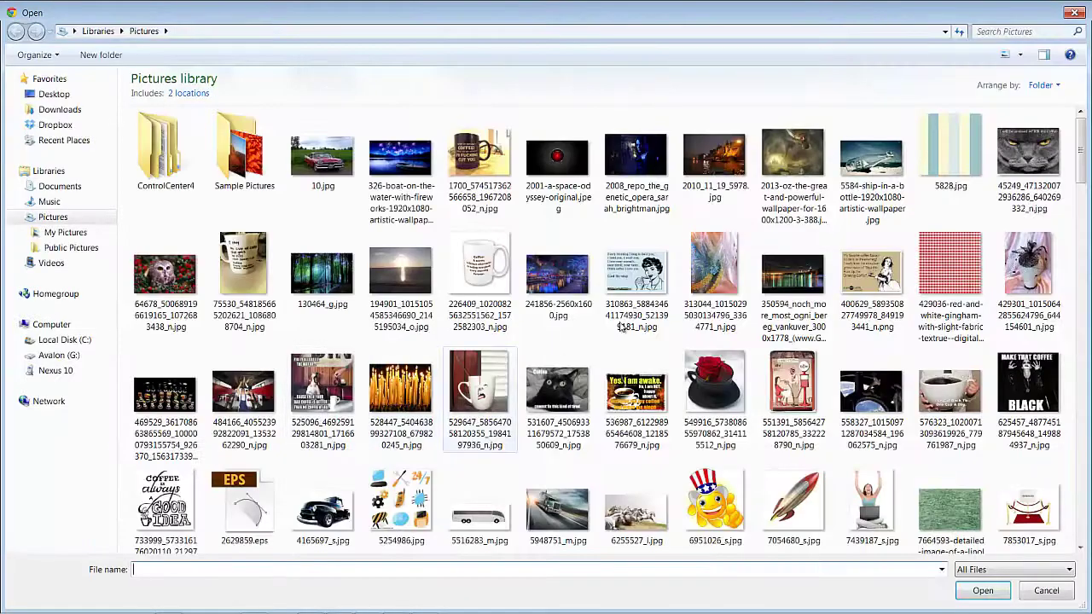
click(1028, 273)
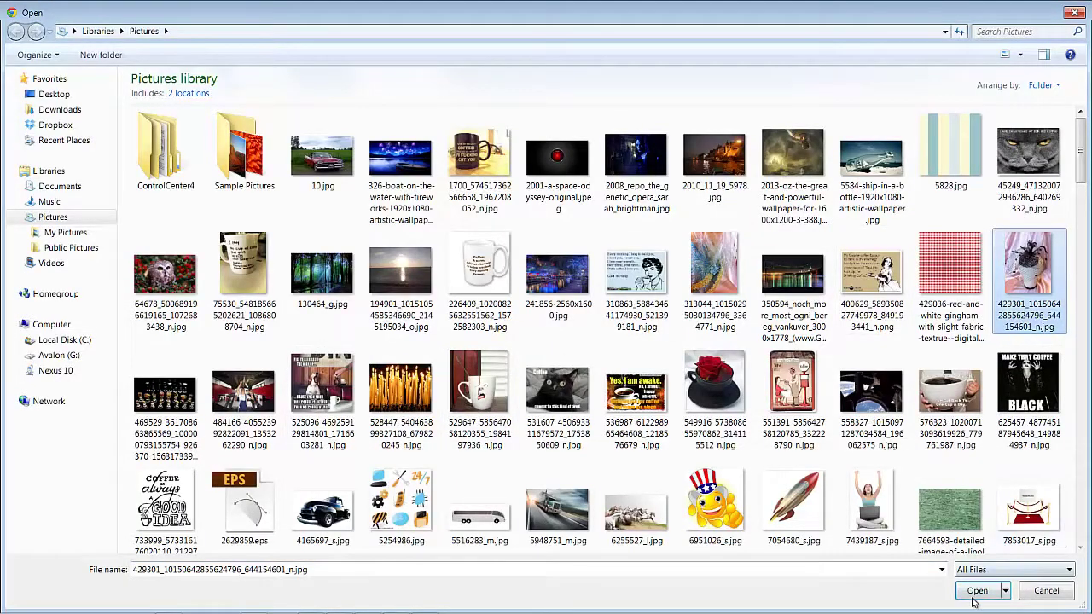
click(974, 596)
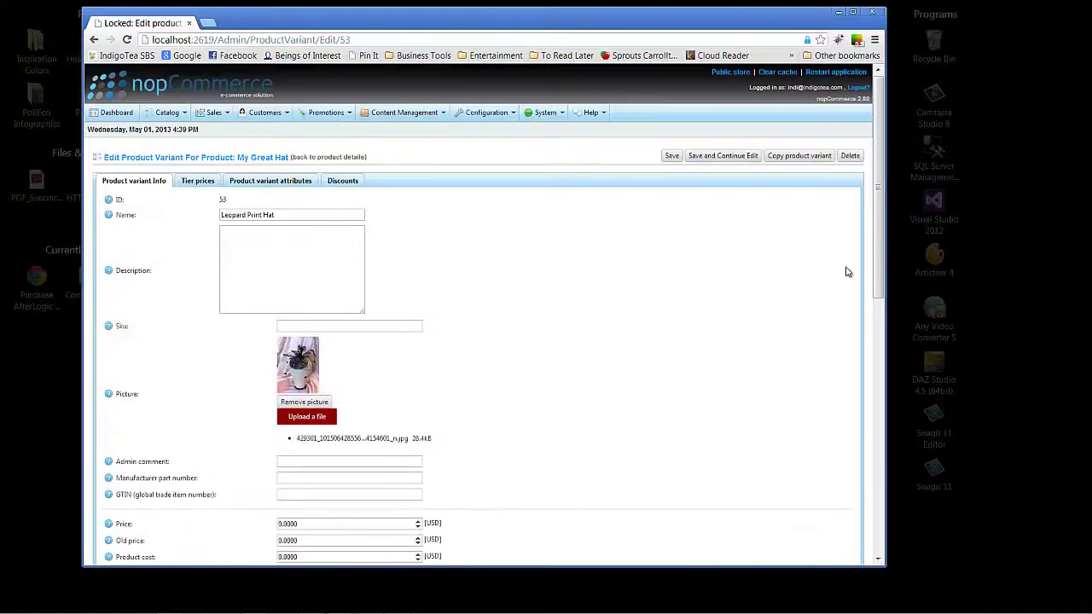
drag(878, 267, 887, 372)
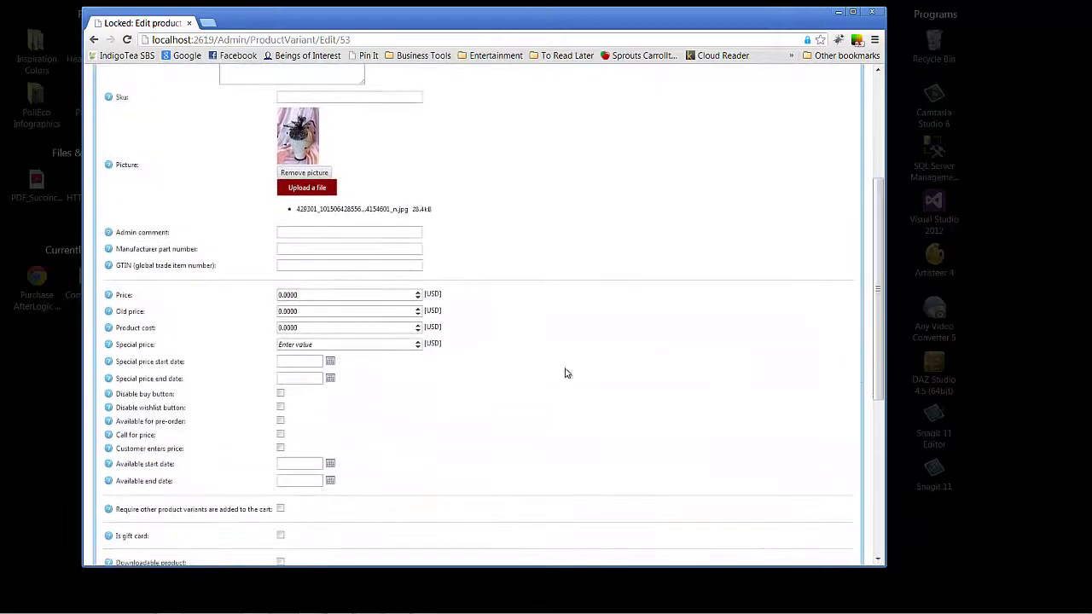
Enter the variant's price 45.00, old price 65.00 and product cost 15.00
click(324, 293)
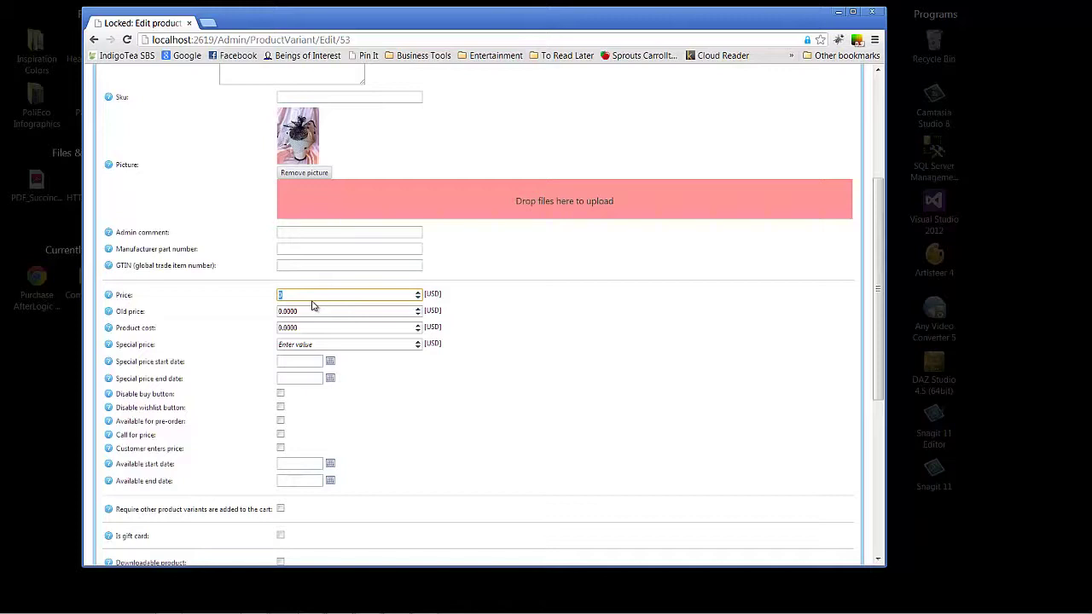
text(45.00)
key(Tab)
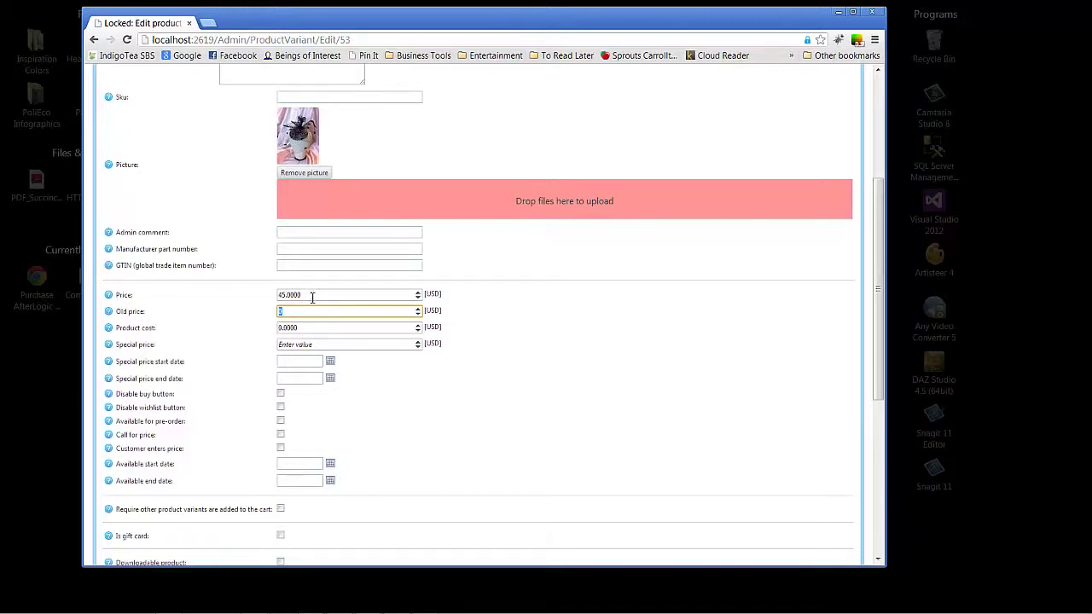
text(6)
text(6)
text(5)
text(.00)
key(Tab)
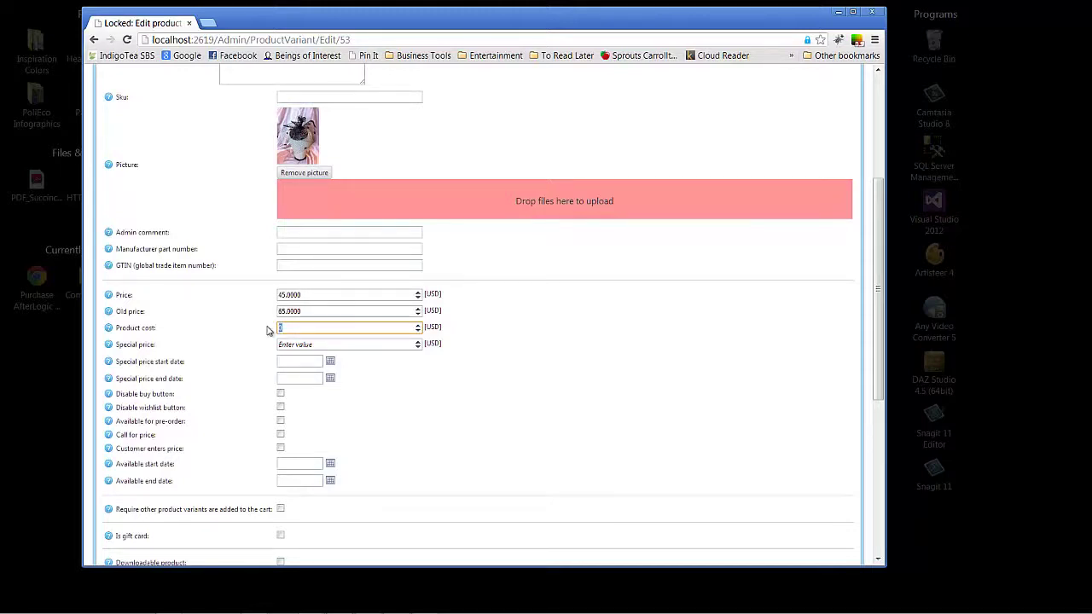
text(15.00)
key(Tab)
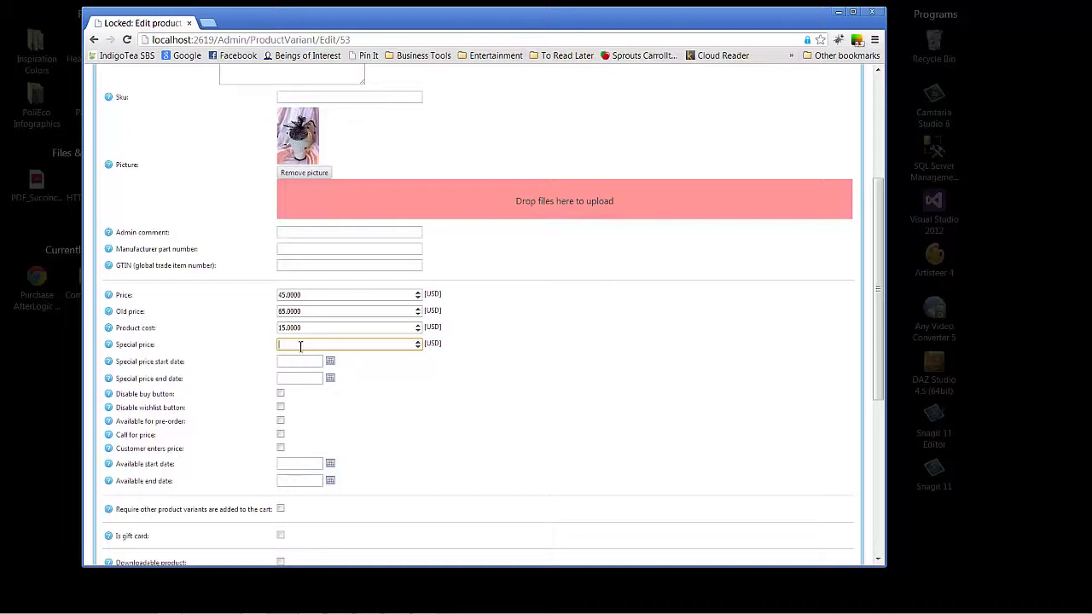
Set a 35.00 special price running from 5/1/2013 to 5/6/2013
text(35.00)
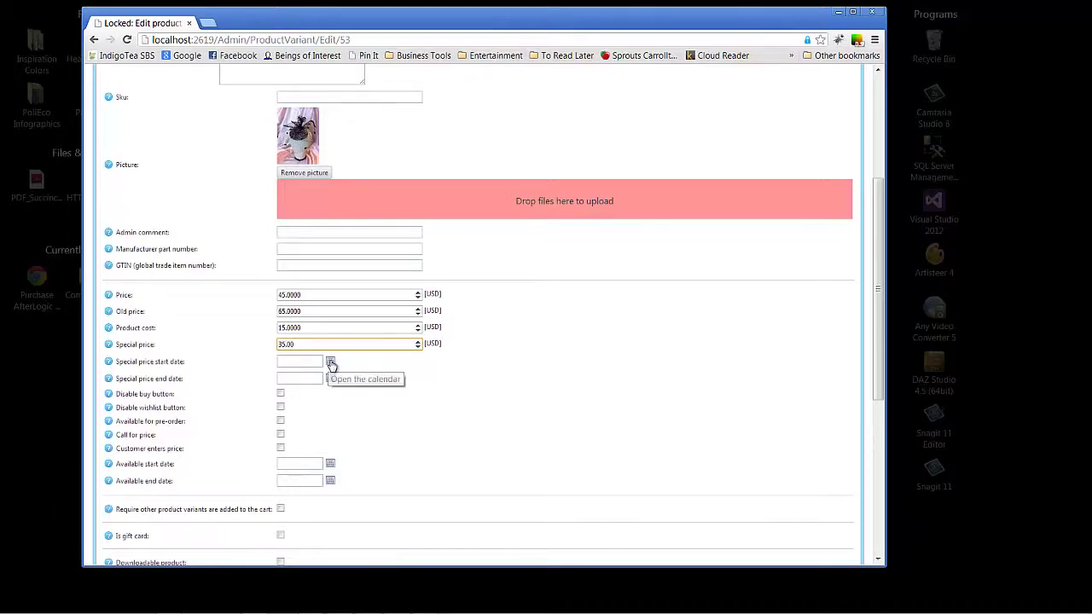
click(330, 361)
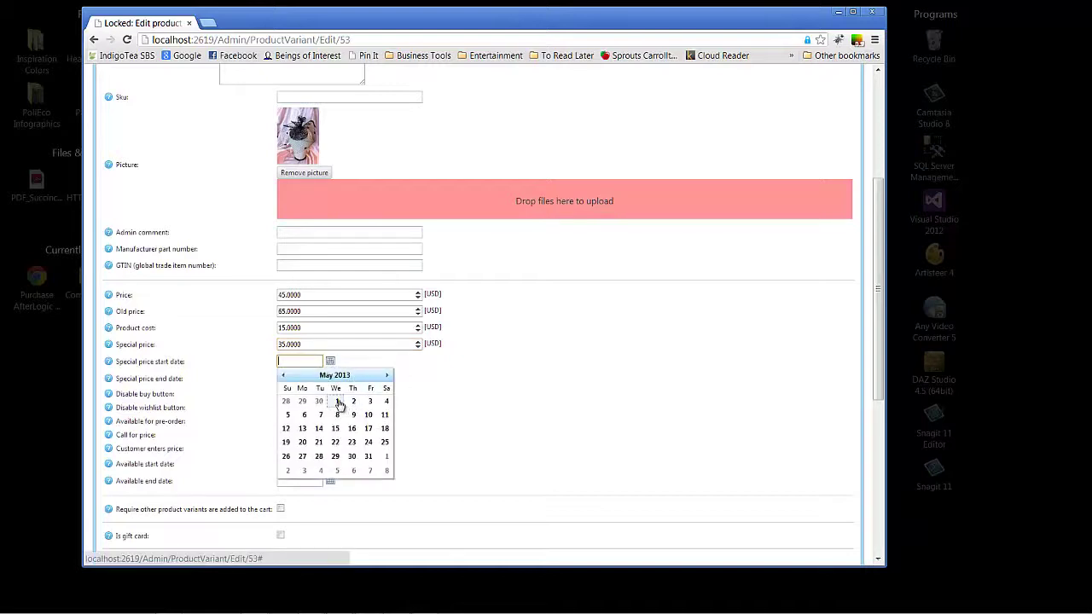
click(338, 402)
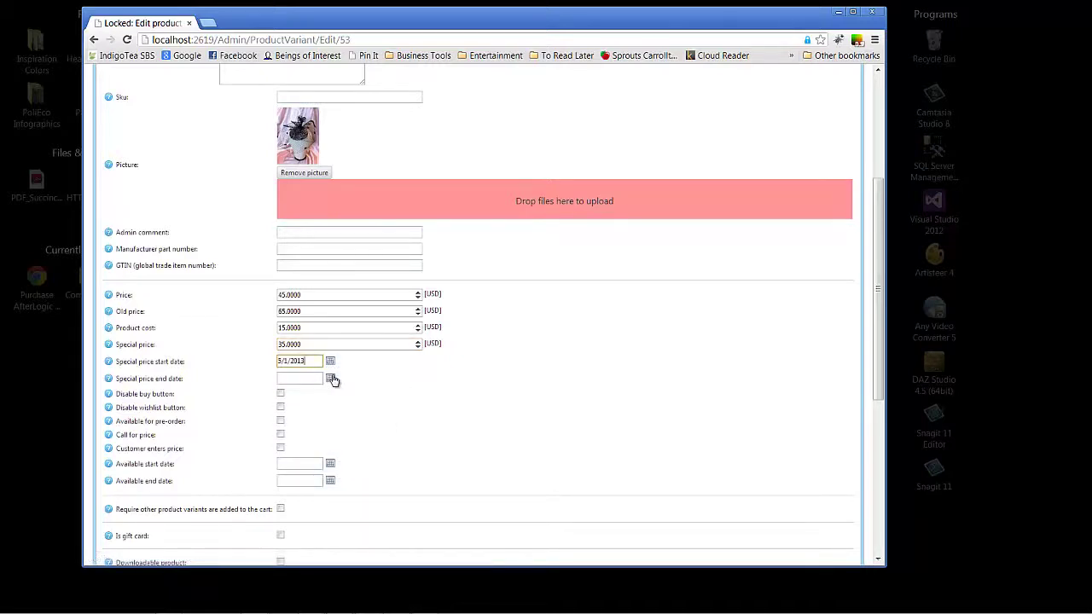
click(331, 379)
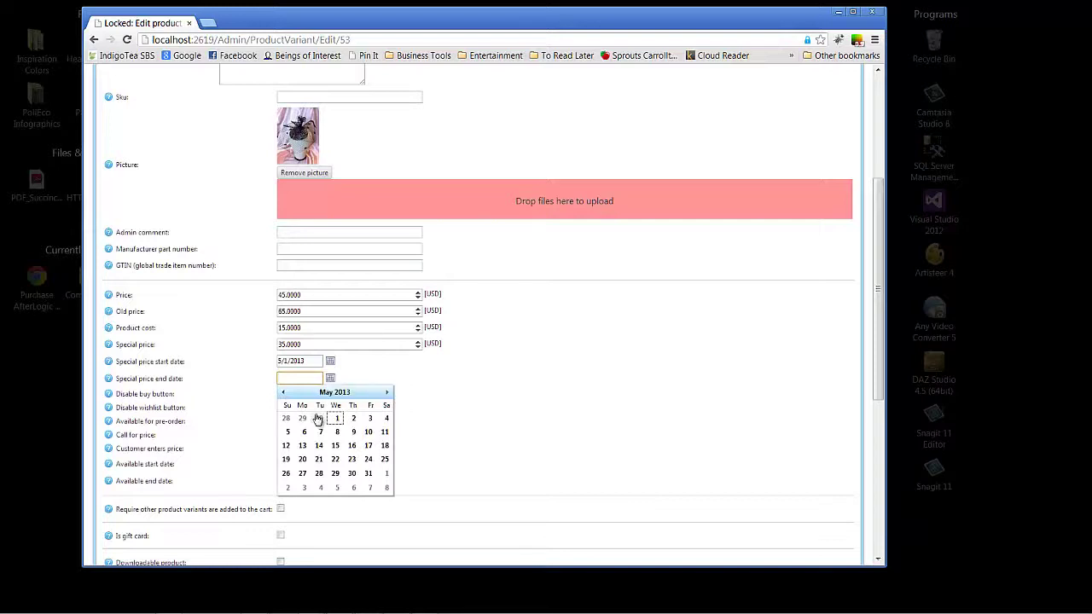
click(304, 432)
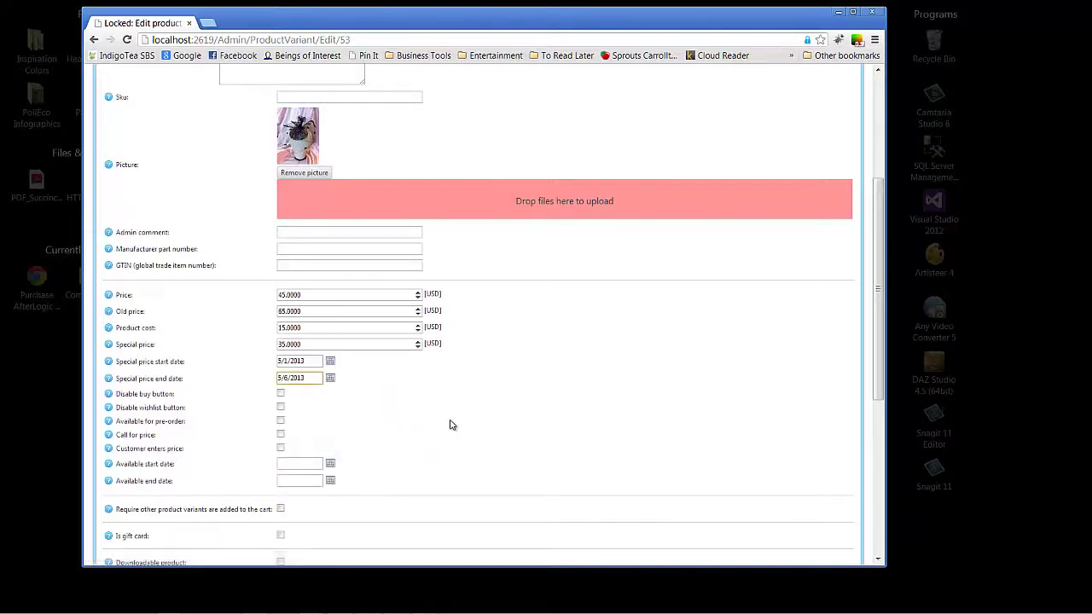
click(402, 398)
scroll(205, 485, down, 4)
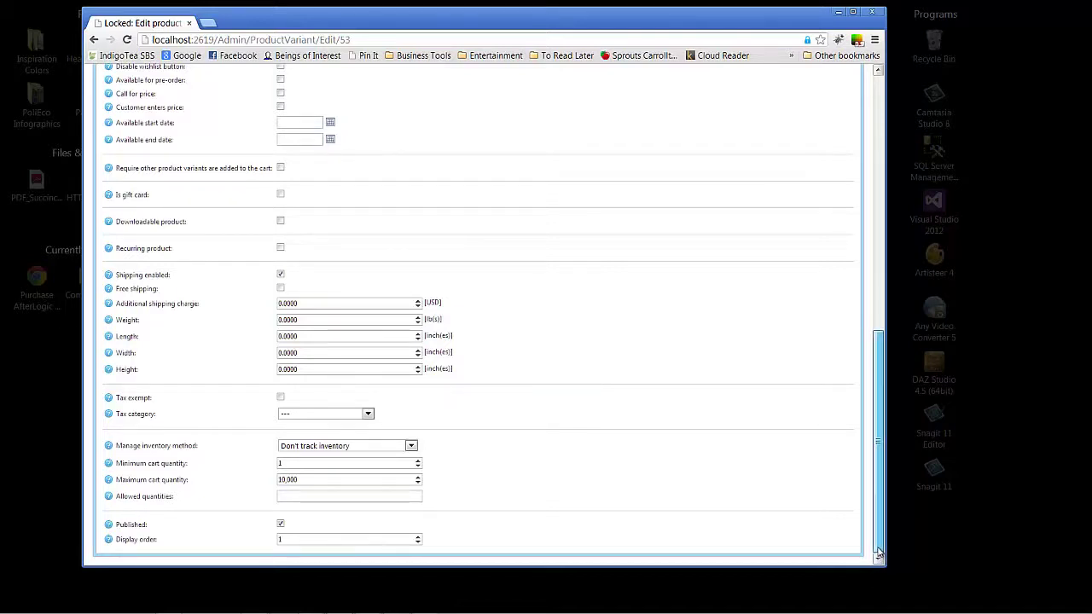
scroll(767, 341, up, 10)
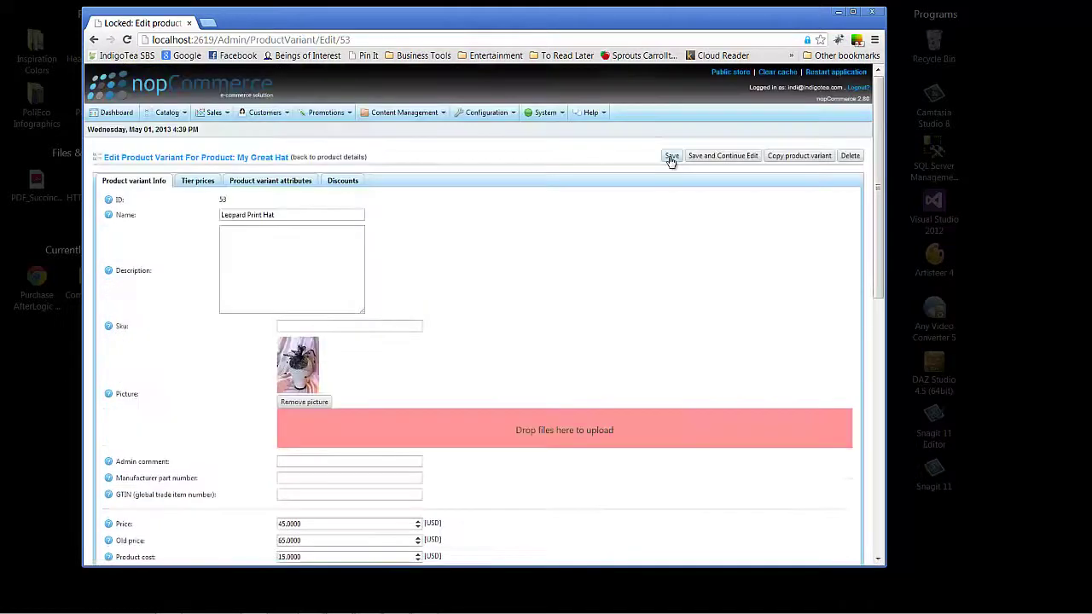
Save the Leopard Print Hat variant, then check its $35.00 sale price in an enlarged store preview
click(671, 157)
key(Return)
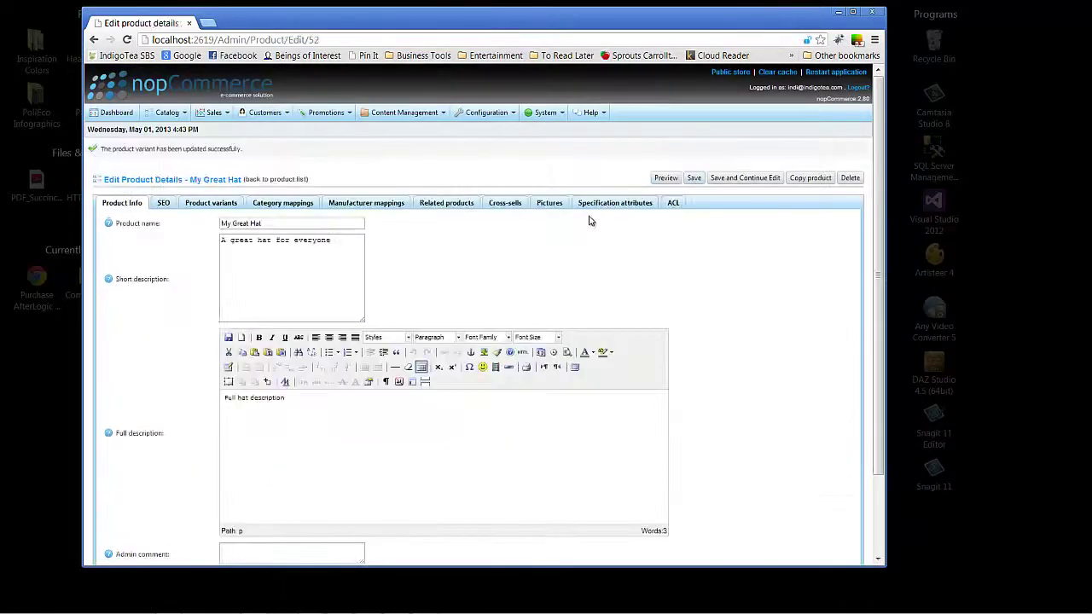
click(665, 179)
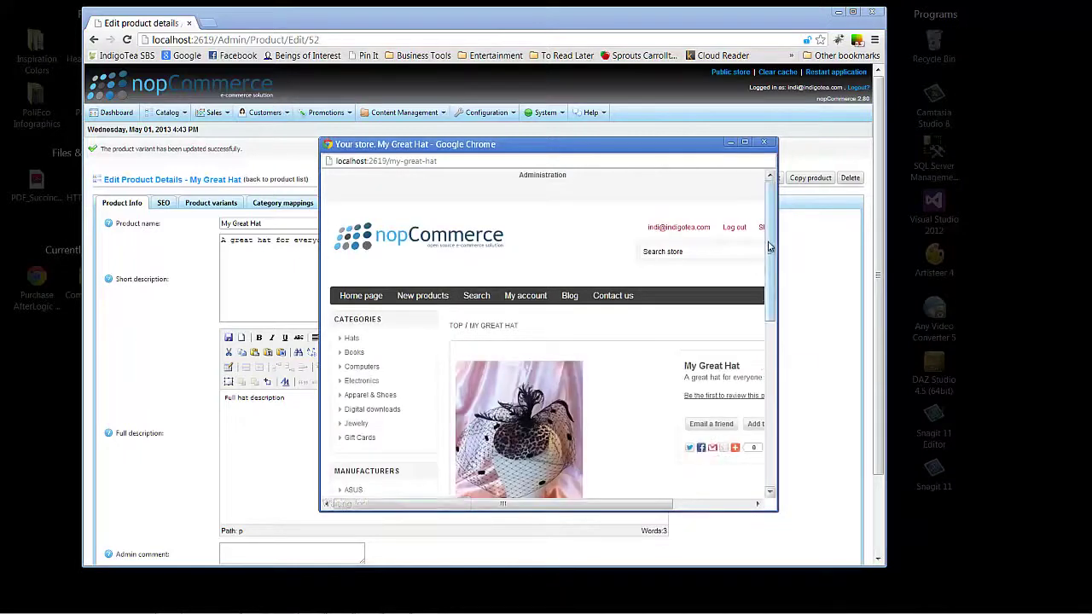
drag(770, 247, 769, 380)
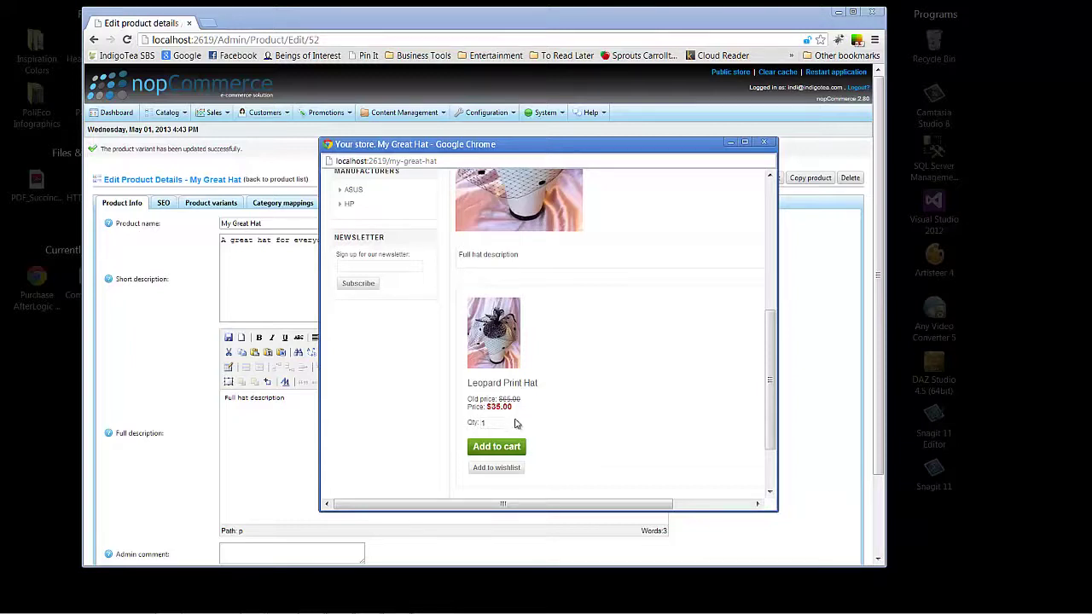
scroll(770, 397, up, 3)
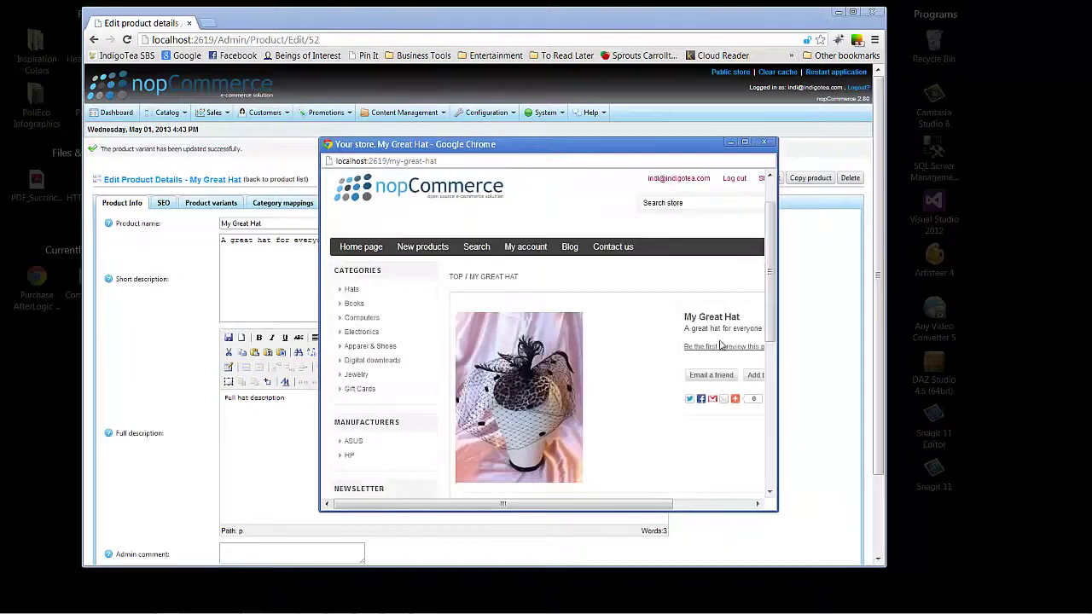
drag(775, 512, 851, 543)
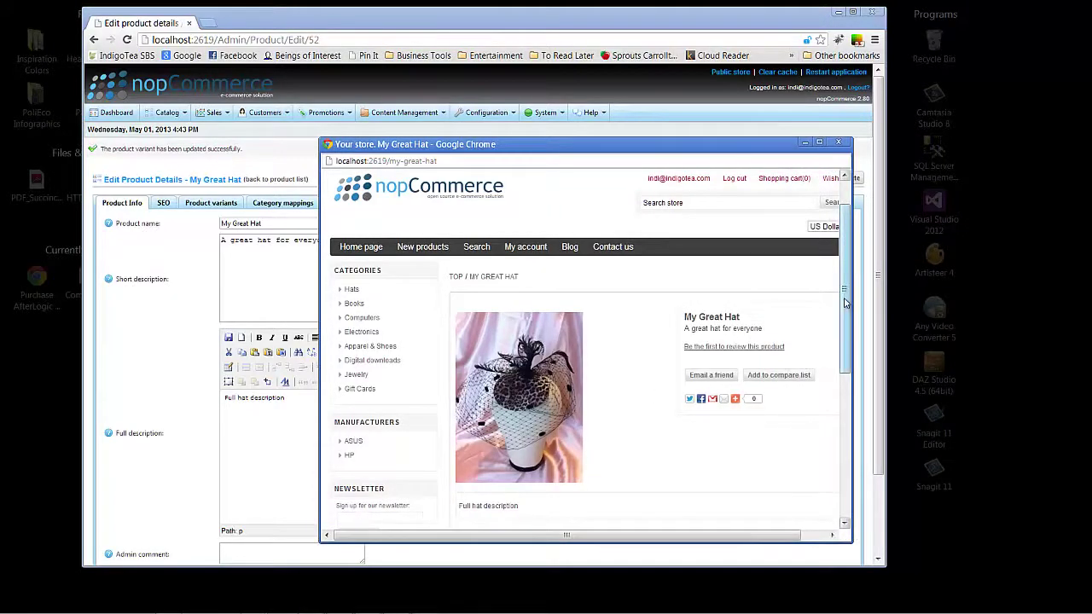
scroll(845, 344, down, 2)
drag(845, 345, 845, 424)
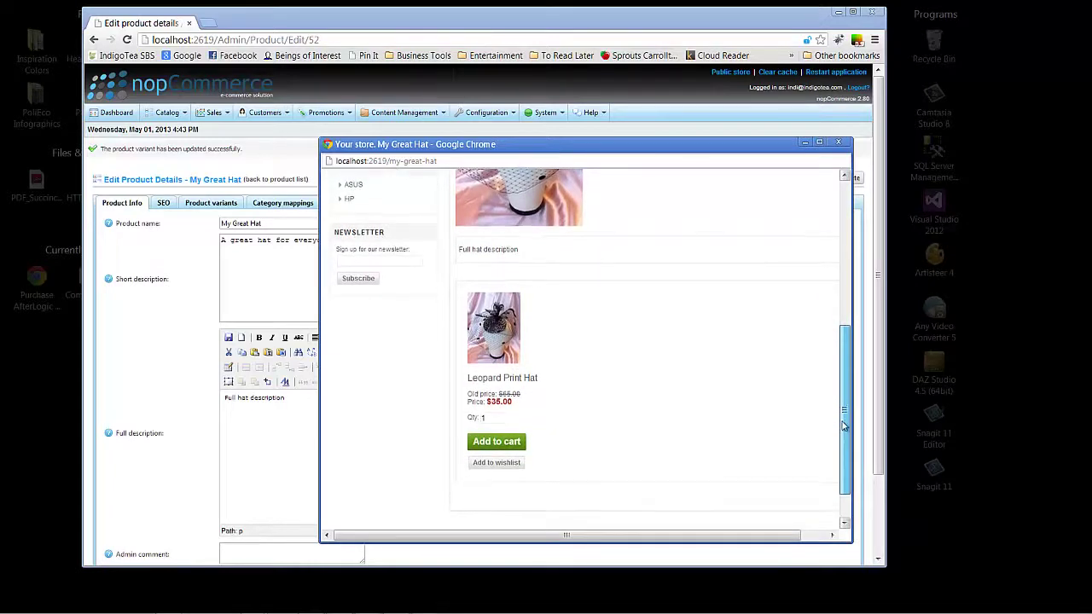
key(ctrl+w)
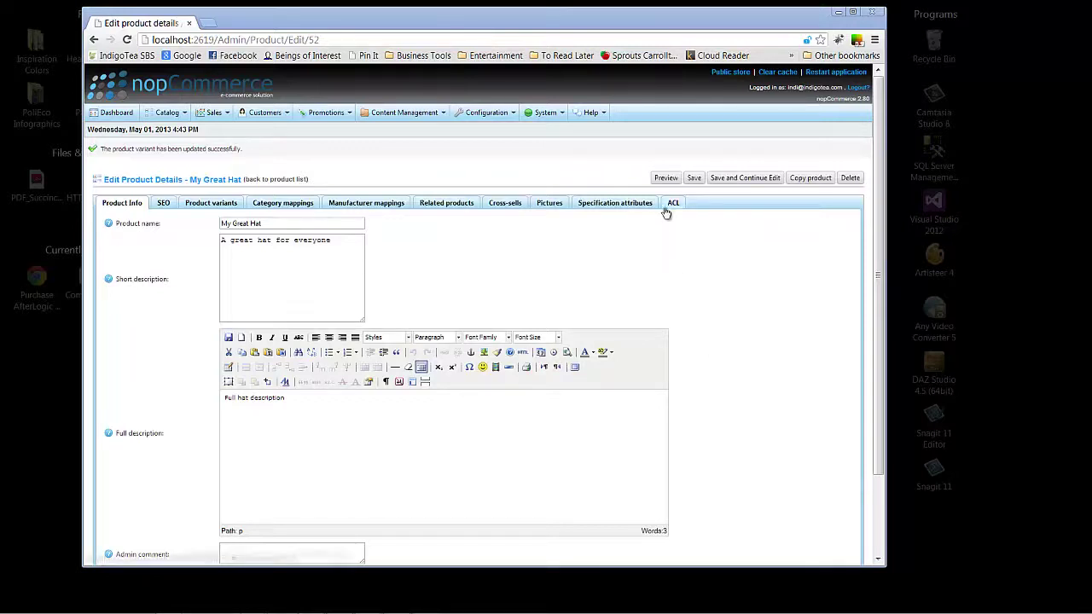
mouse_move(177, 118)
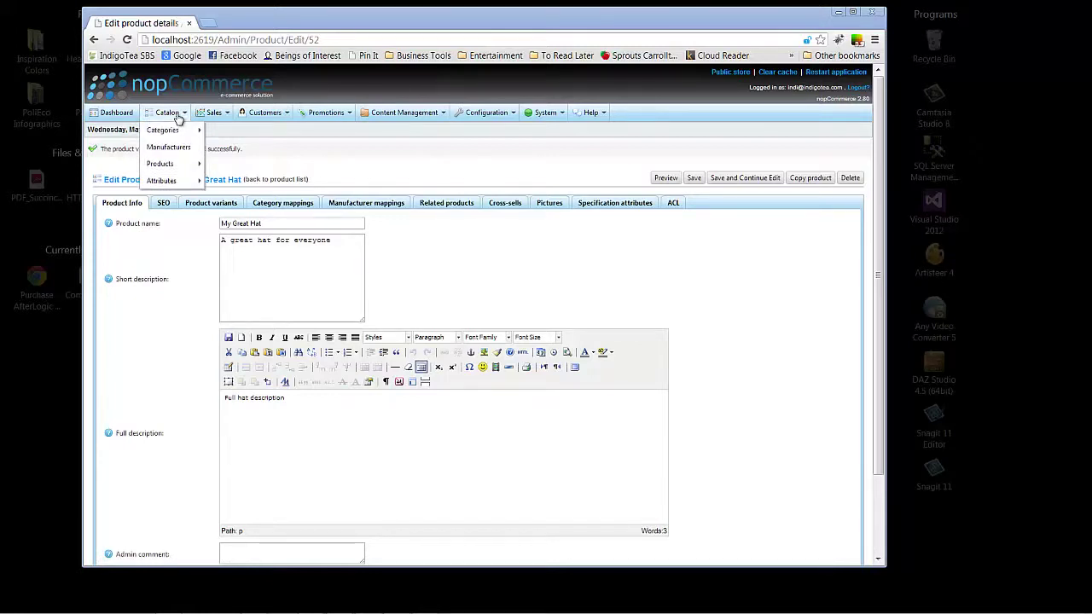
mouse_move(170, 136)
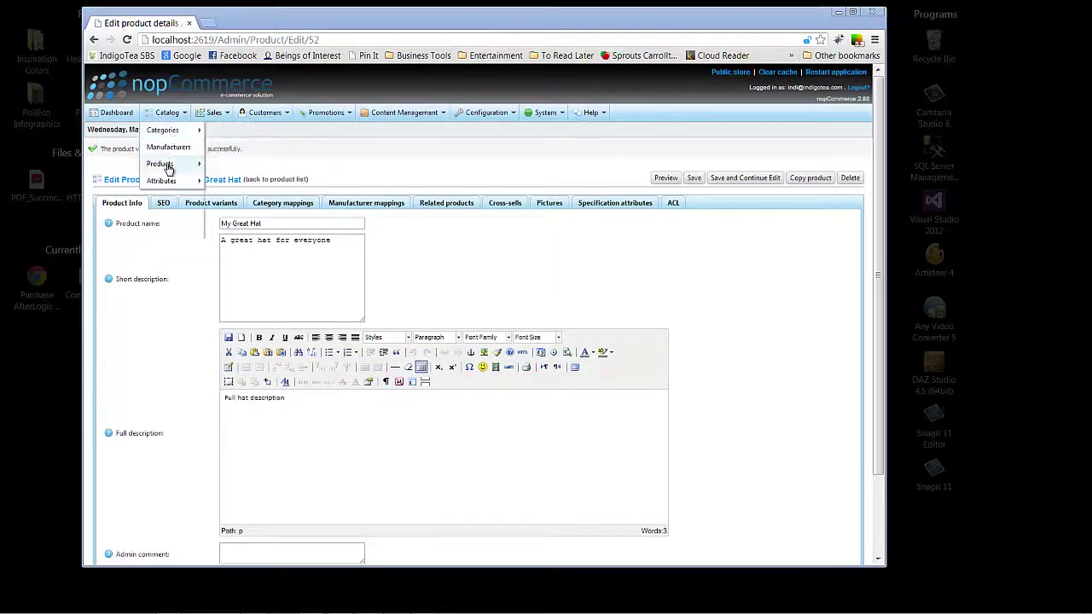
mouse_move(169, 168)
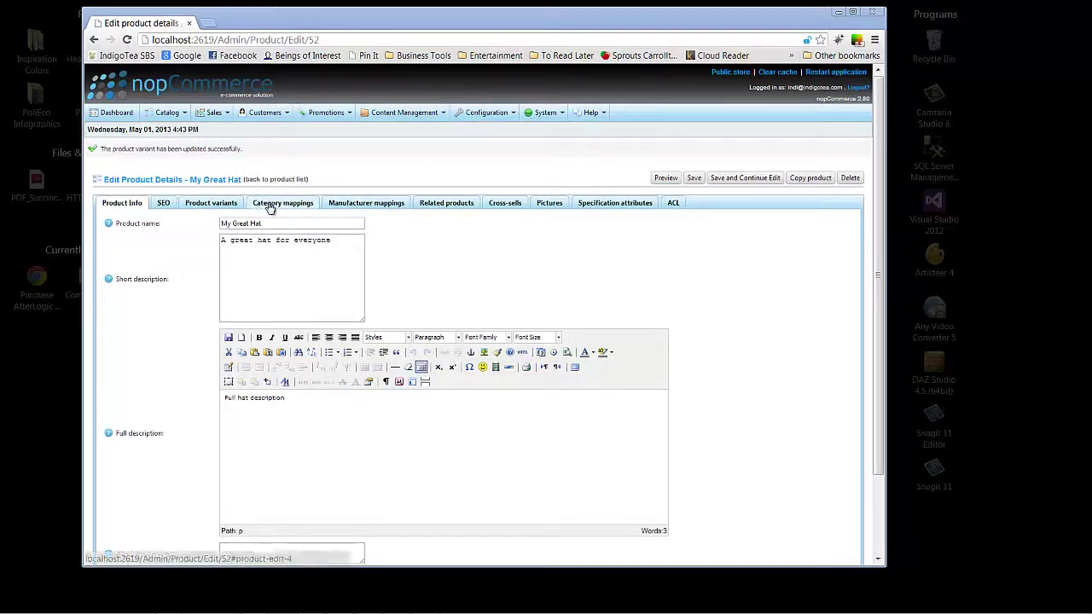
Insert a new category mapping that assigns My Great Hat to Hats
click(270, 208)
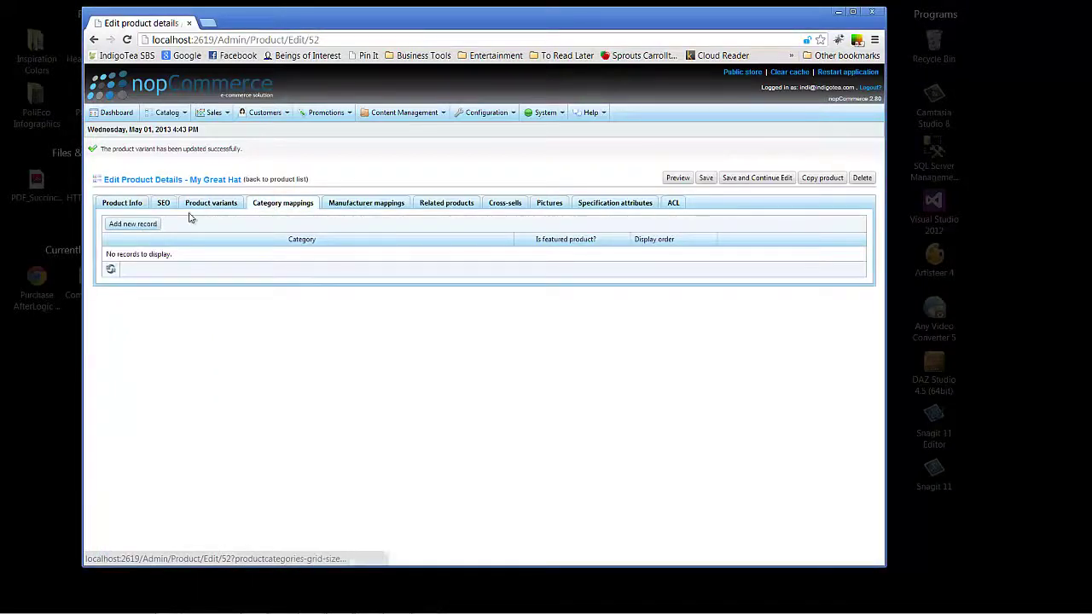
click(136, 227)
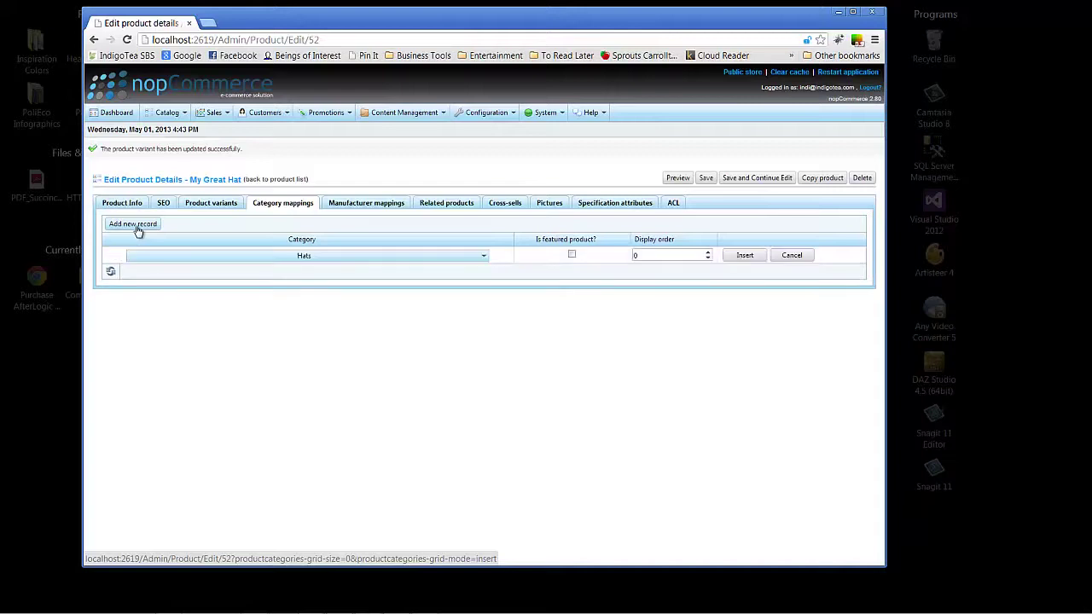
click(310, 261)
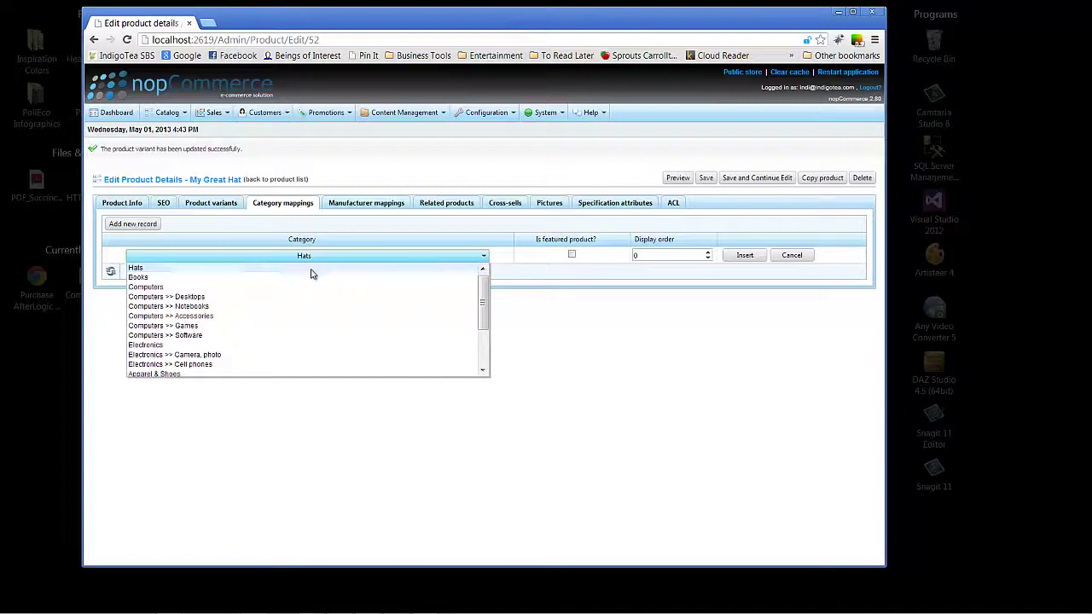
click(311, 269)
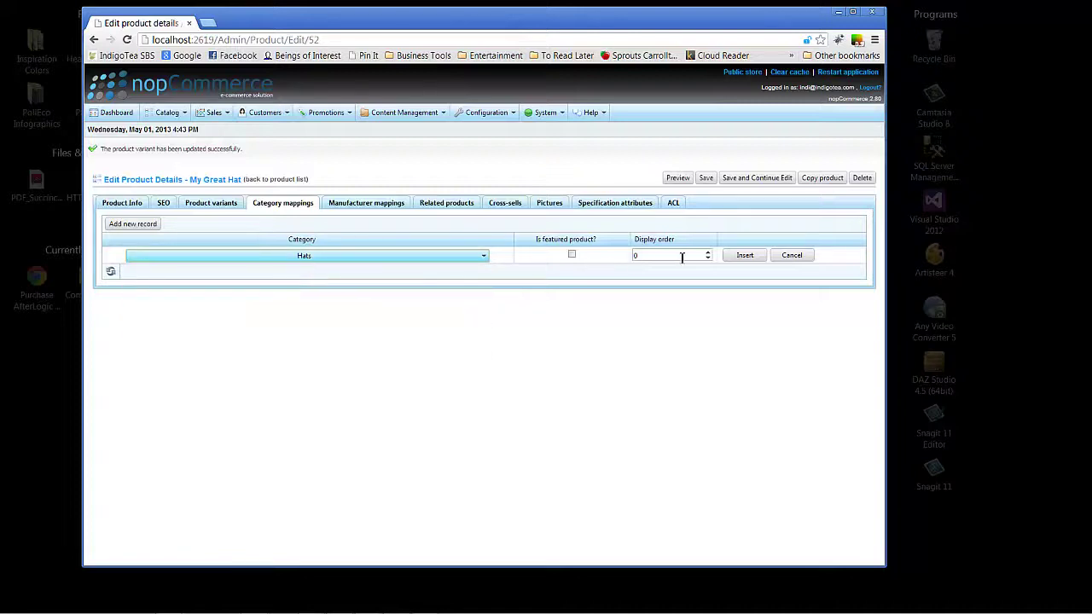
click(745, 256)
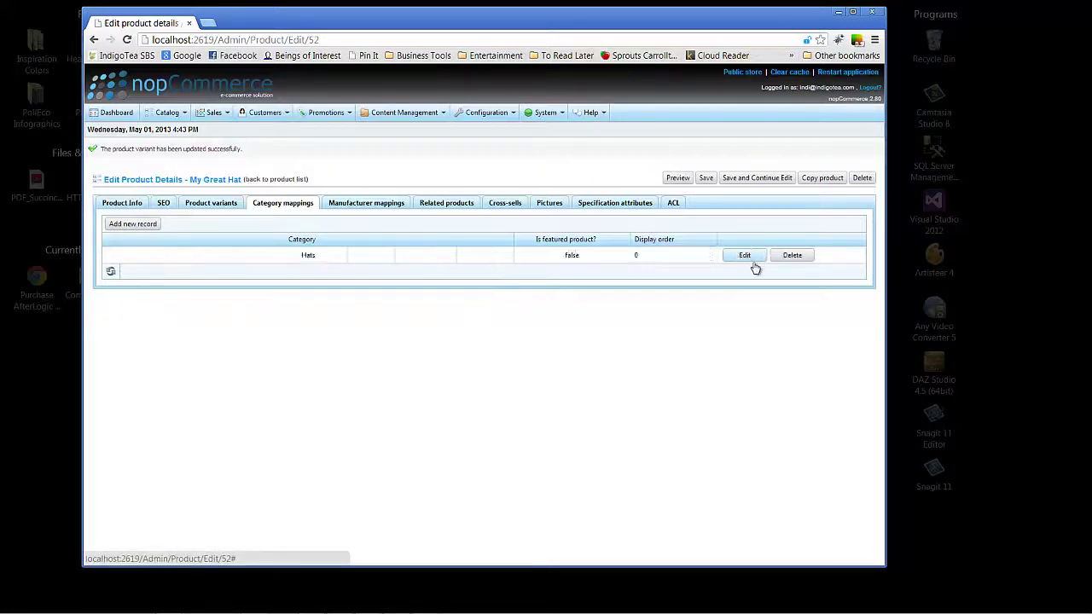